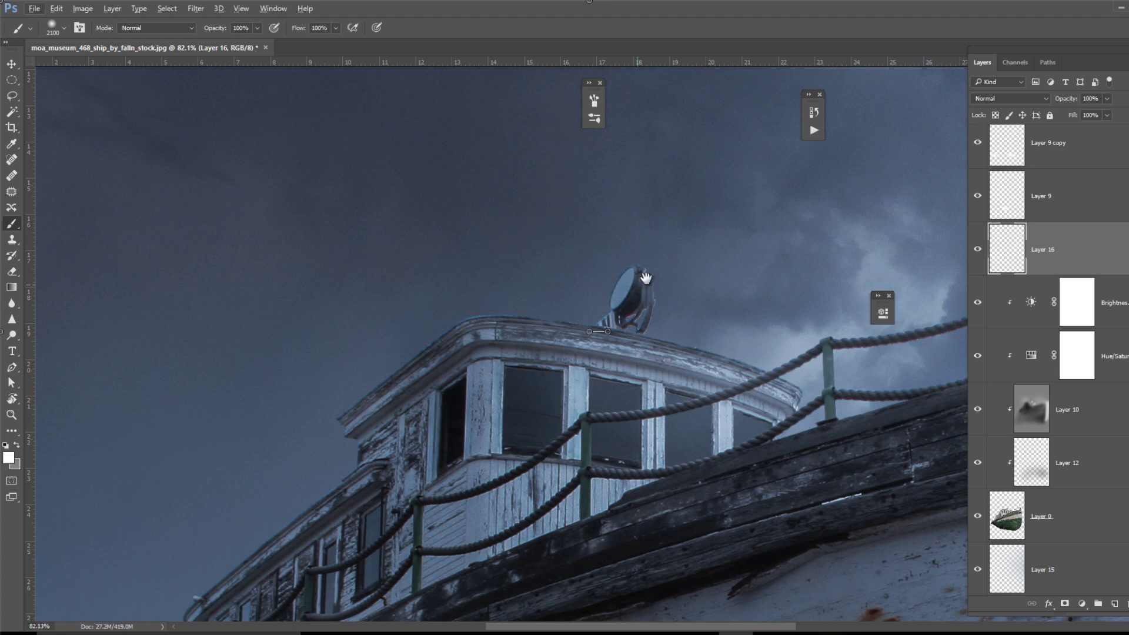
Paint a soft white spot over the searchlight lens on Layer 16 with a 90 px brush
key("bracketleft")
key("bracketleft")
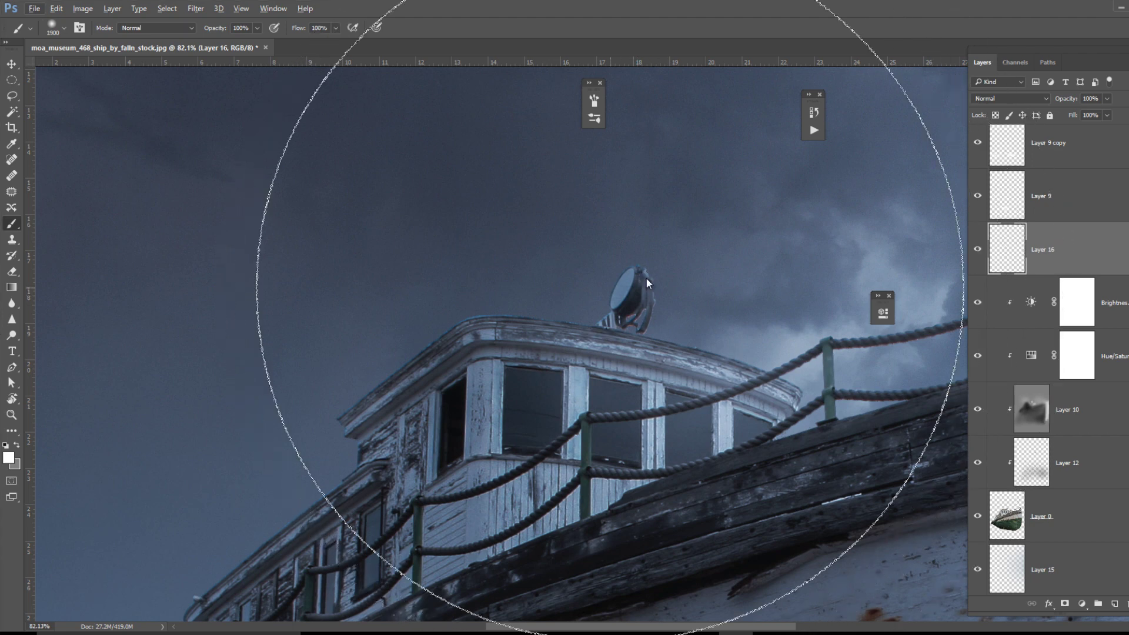
key("bracketleft")
key("bracketleft")
key("bracketleft")
key("bracketleft")
key("bracketleft")
key("bracketleft")
key("bracketleft")
key("bracketleft")
key("bracketleft")
key("bracketleft")
key("bracketleft")
key("bracketleft")
key("bracketleft")
key("bracketleft")
key("bracketleft")
key("bracketleft")
key("bracketleft")
key("bracketleft")
key("bracketleft")
key("bracketleft")
left_click(619, 284)
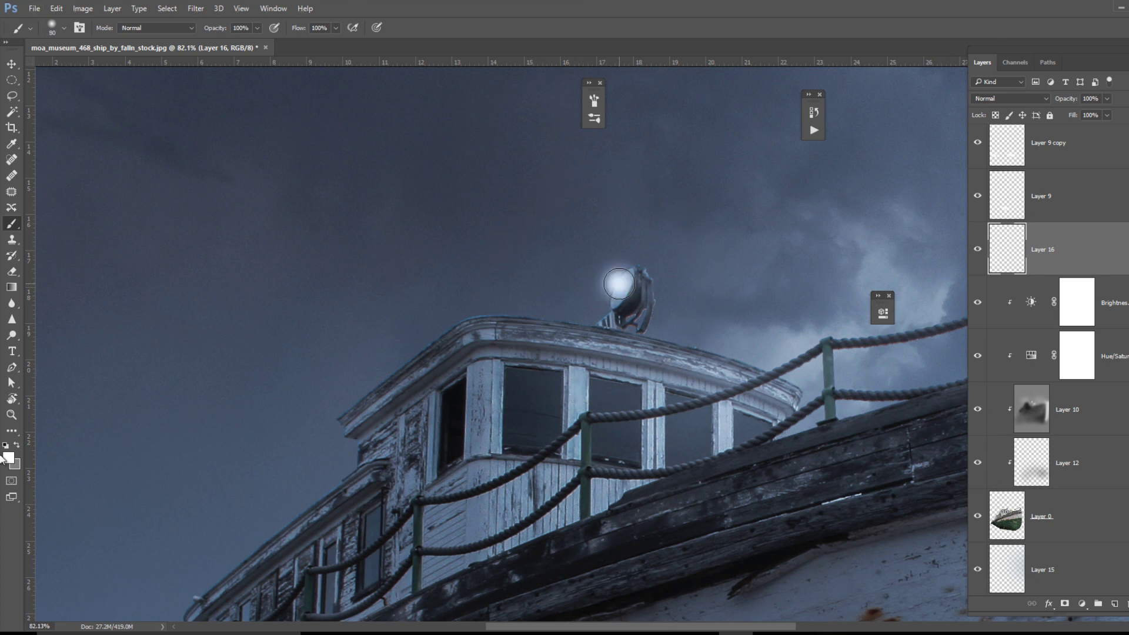
Transform the white spot on Layer 16 into a narrower, tilted glow that fits the searchlight lens
key("ctrl+t")
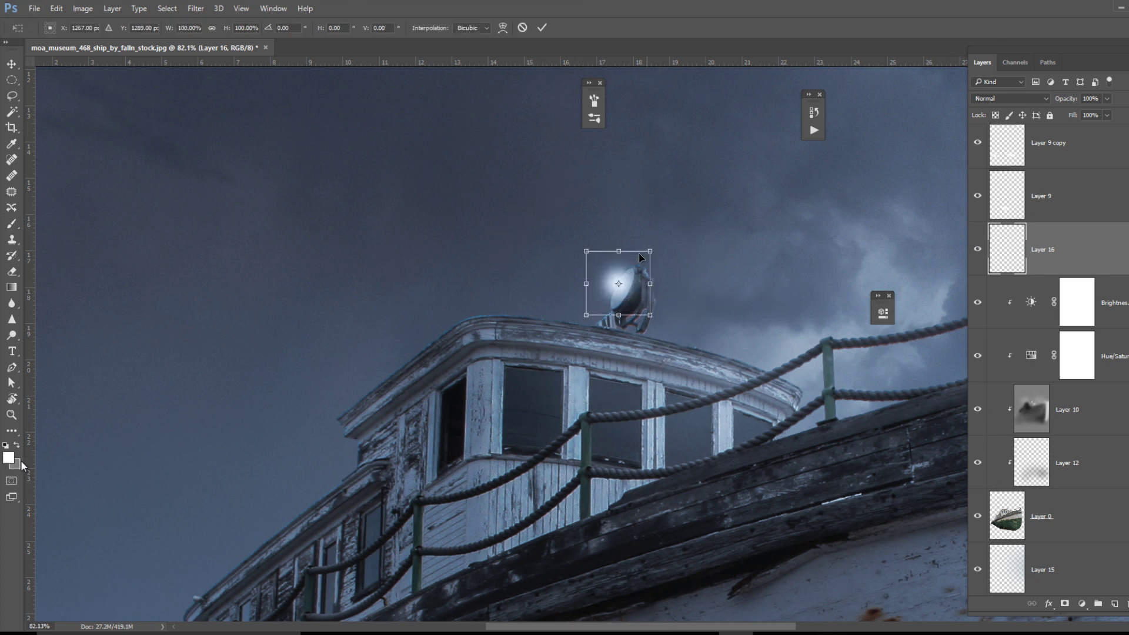
left_click_drag(623, 248, 688, 267)
key("Return")
key("b")
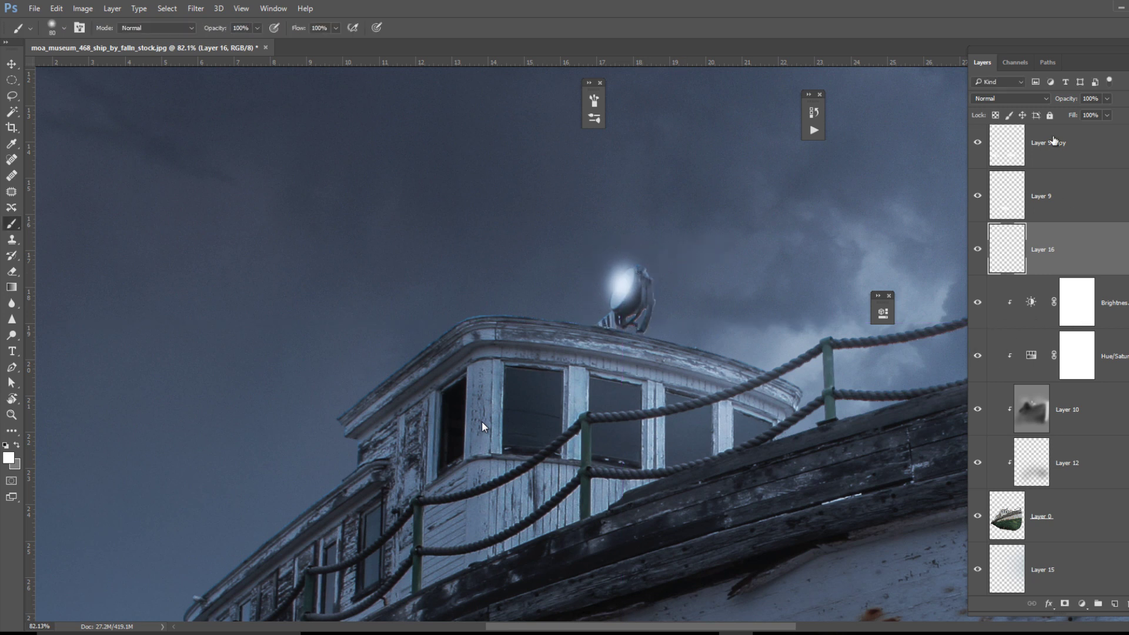
Set Layer 16's blend mode to Color Dodge and its fill to 63%
left_click(1009, 98)
left_click(1011, 194)
left_click_drag(1108, 115, 1087, 136)
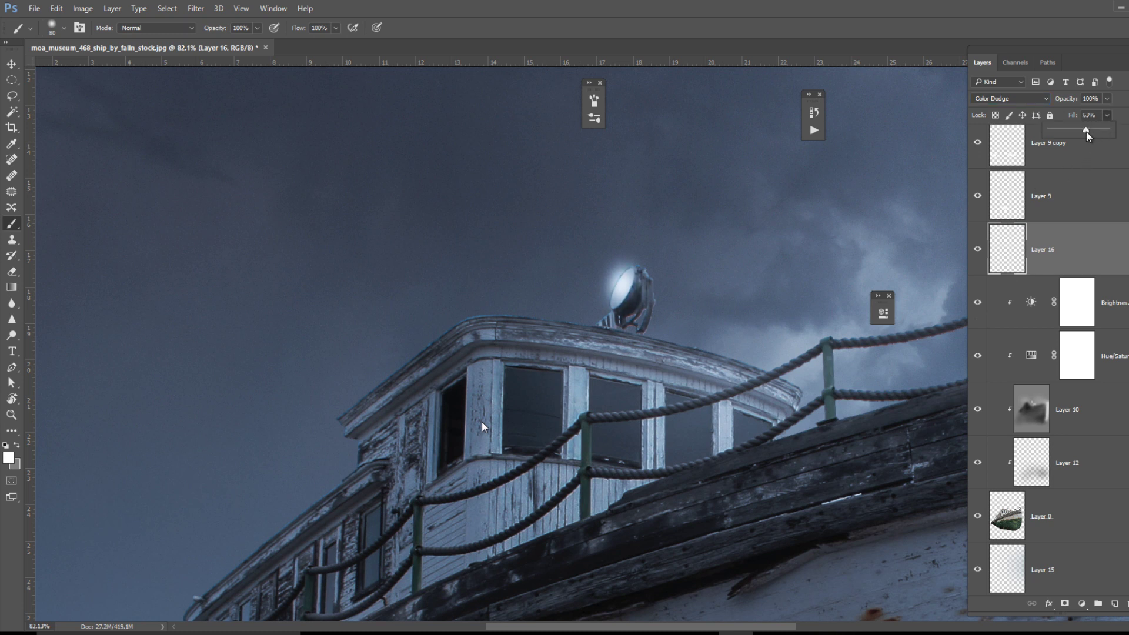
Add a new layer above Layer 16 and paint a soft white 175 px spot in front of the searchlight
left_click(1114, 603)
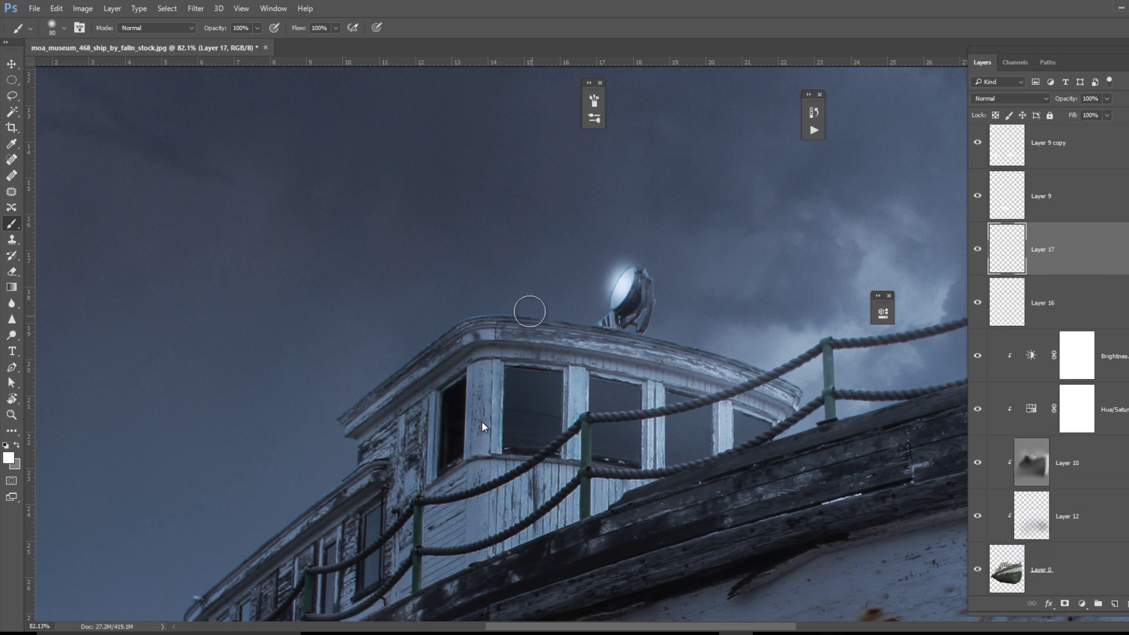
key("bracketright")
key("bracketright")
key("bracketright")
key("bracketright")
key("bracketright")
left_click(574, 276)
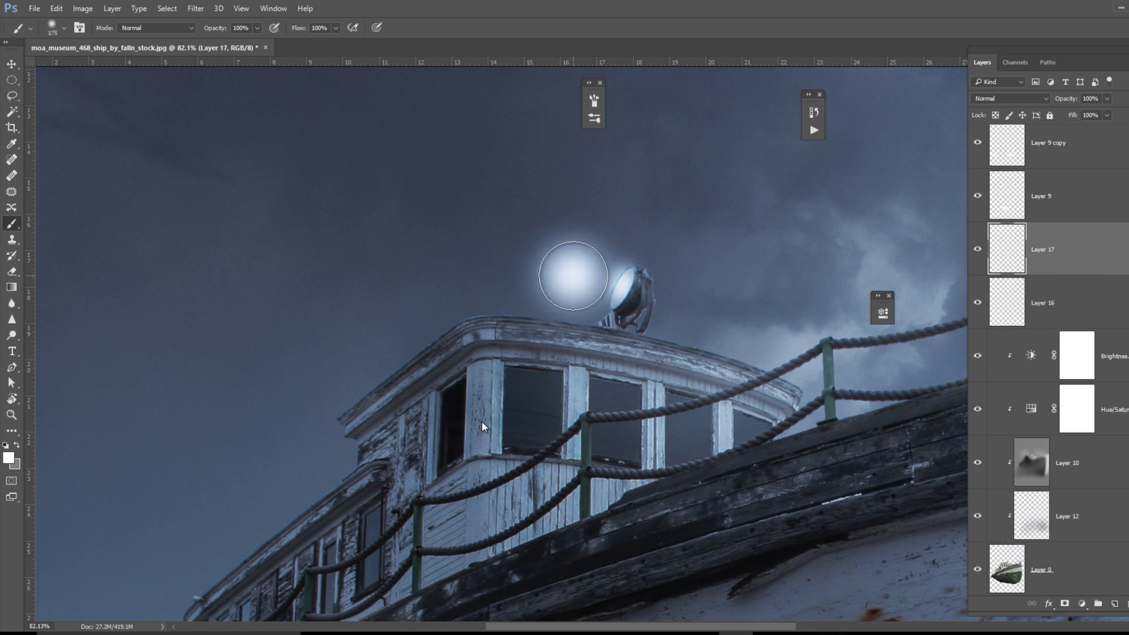
key("ctrl+t")
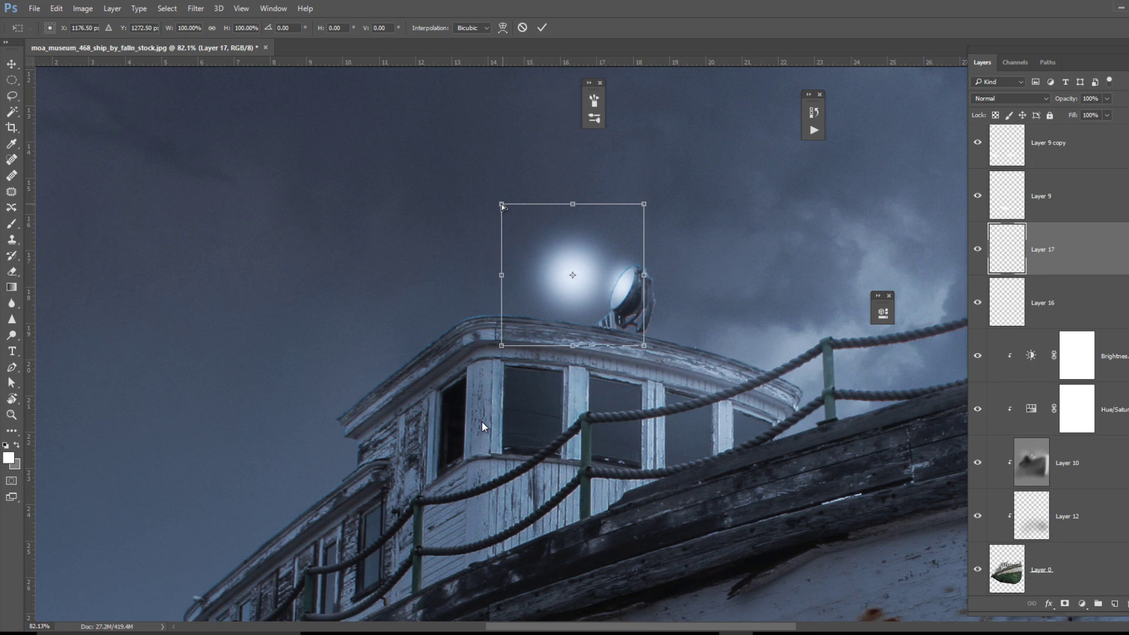
left_click_drag(503, 205, 299, 133)
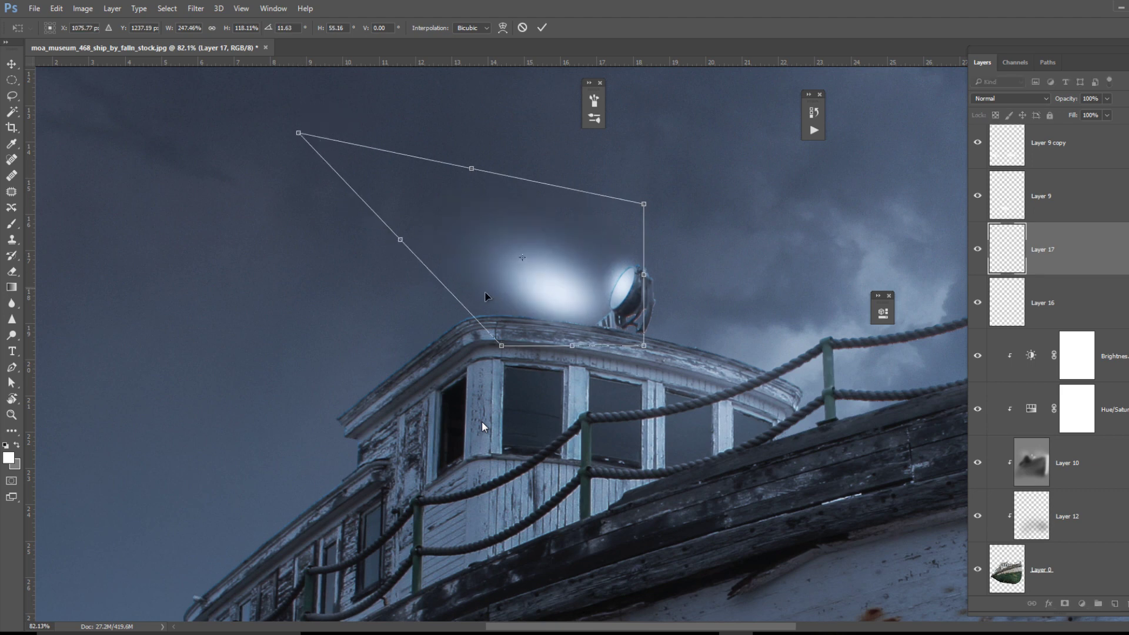
key("Return")
key("b")
key("ctrl+z")
Free Transform the spot on Layer 17 into a long horizontal streak and distort its right end to flare wide
scroll(526, 305, "down", 2)
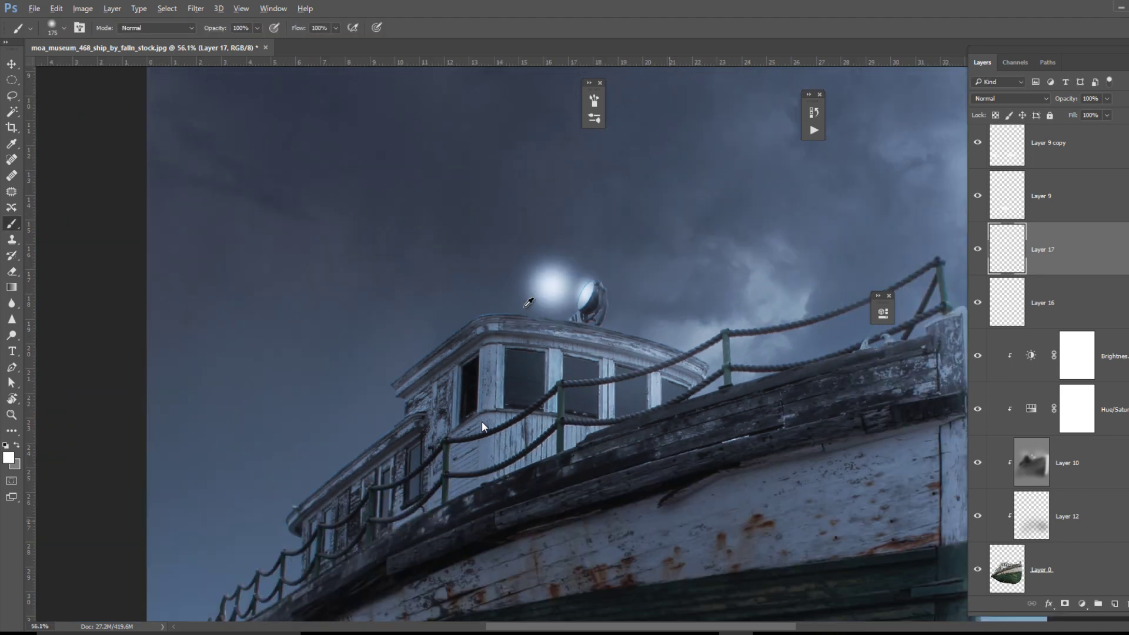
key("ctrl+t")
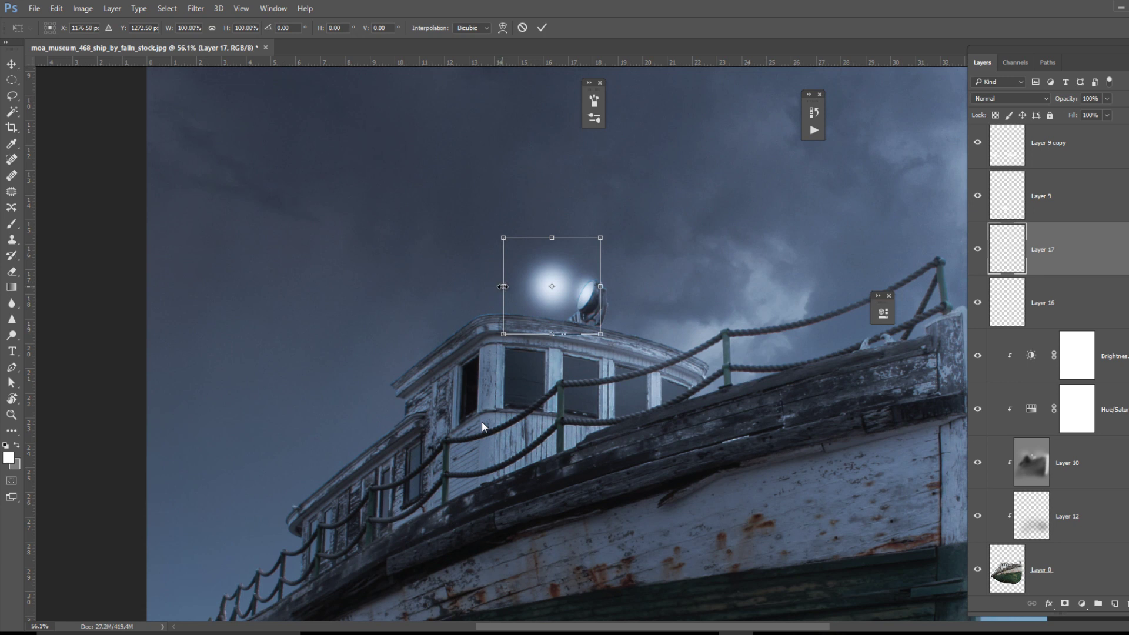
left_click_drag(503, 287, 678, 283)
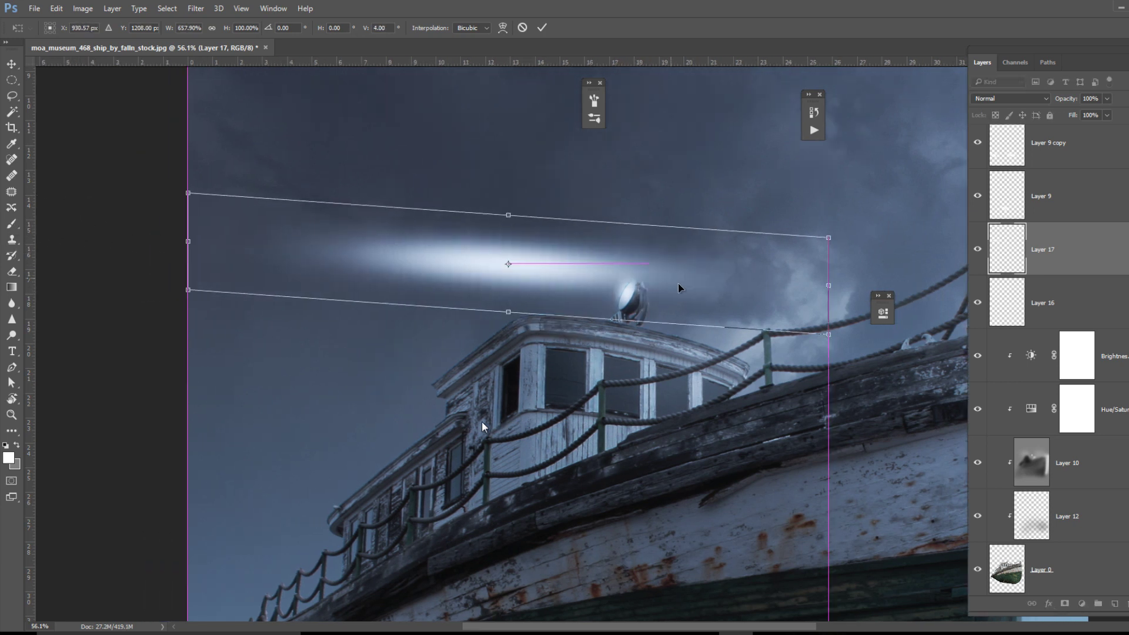
left_click_drag(868, 319, 884, 534)
left_click_drag(829, 283, 988, 230)
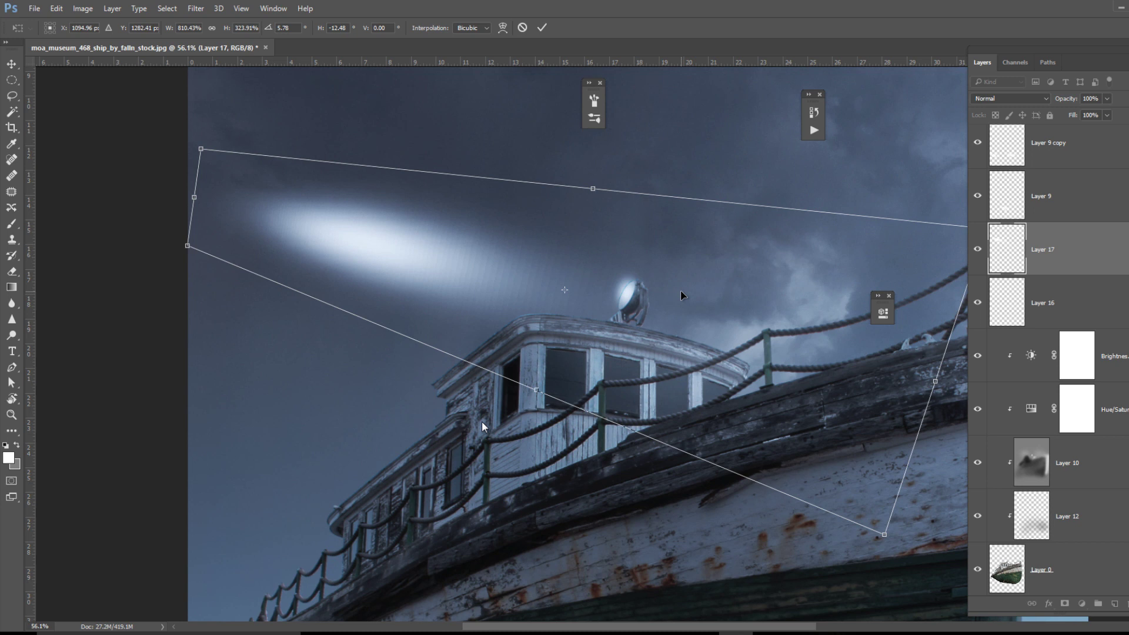
Shift the streak toward the searchlight and pinch the corners of its left end together into a narrow tip
left_click_drag(680, 294, 760, 324)
right_click(759, 327)
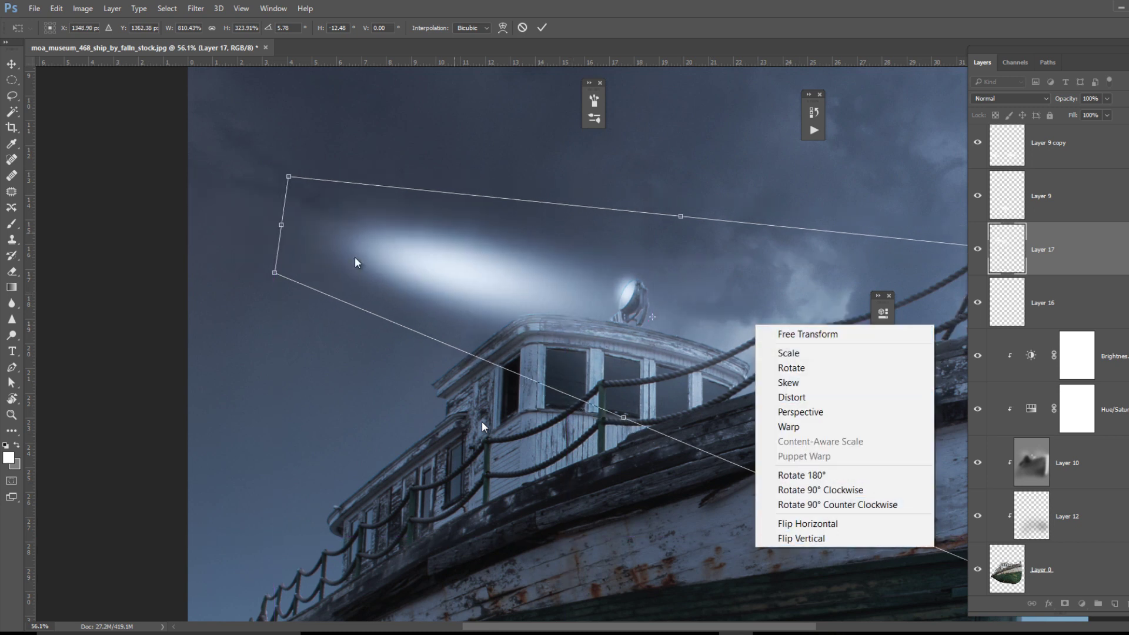
left_click(273, 272)
left_click_drag(274, 272, 274, 235)
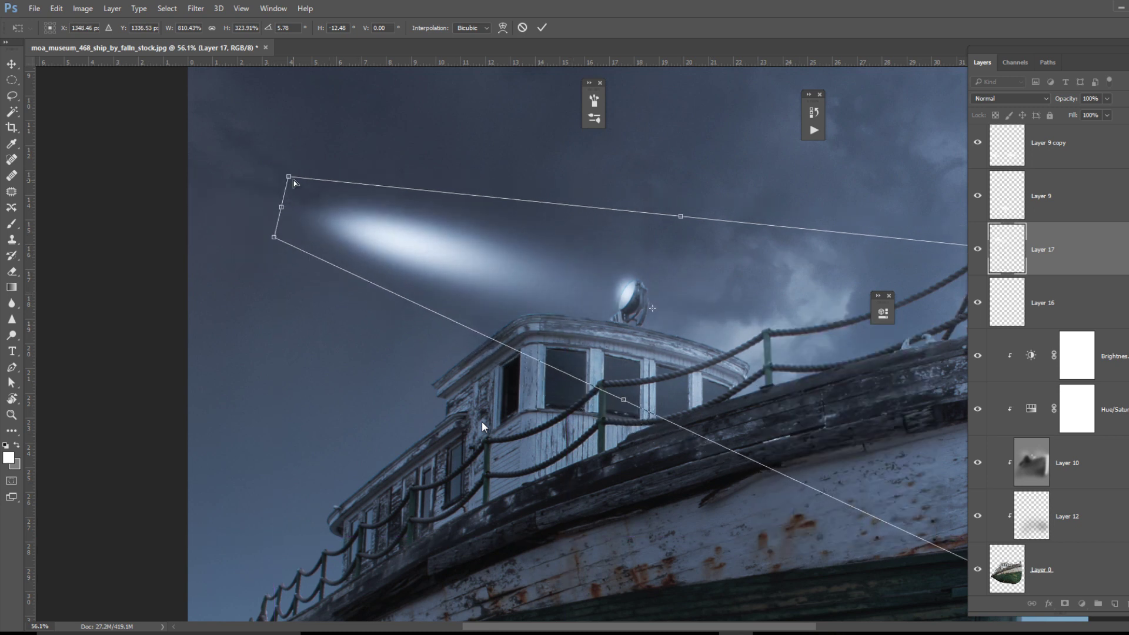
left_click_drag(288, 176, 287, 211)
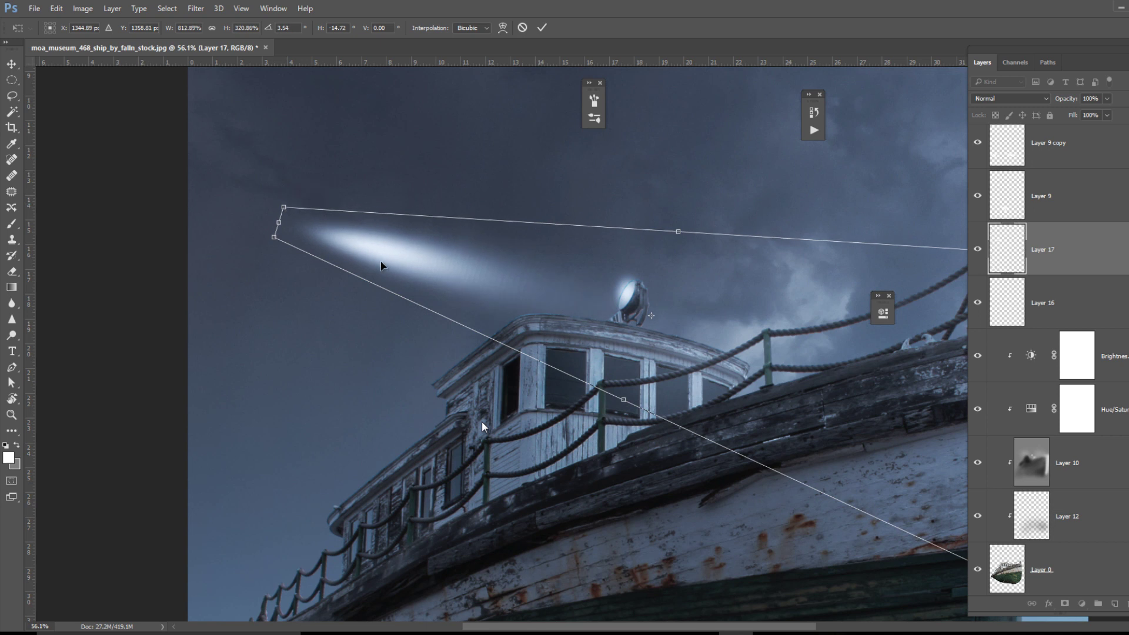
Pull the streak's right-hand corners far outward, up into the sky and down to the sea, to widen the cone
scroll(382, 265, "down", 3)
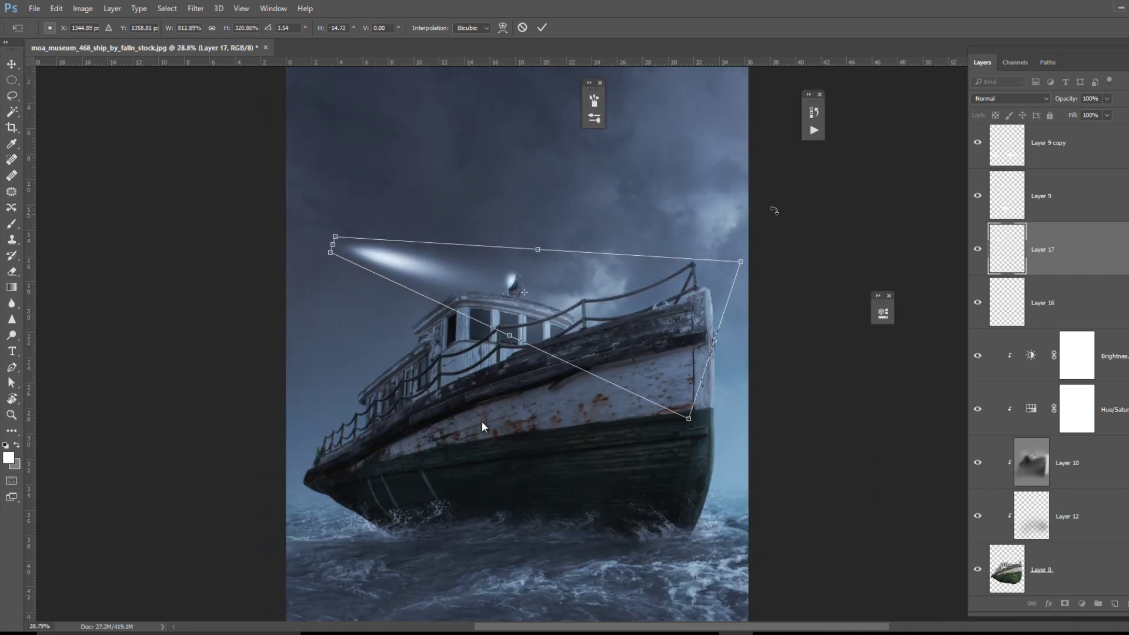
left_click_drag(742, 262, 772, 185)
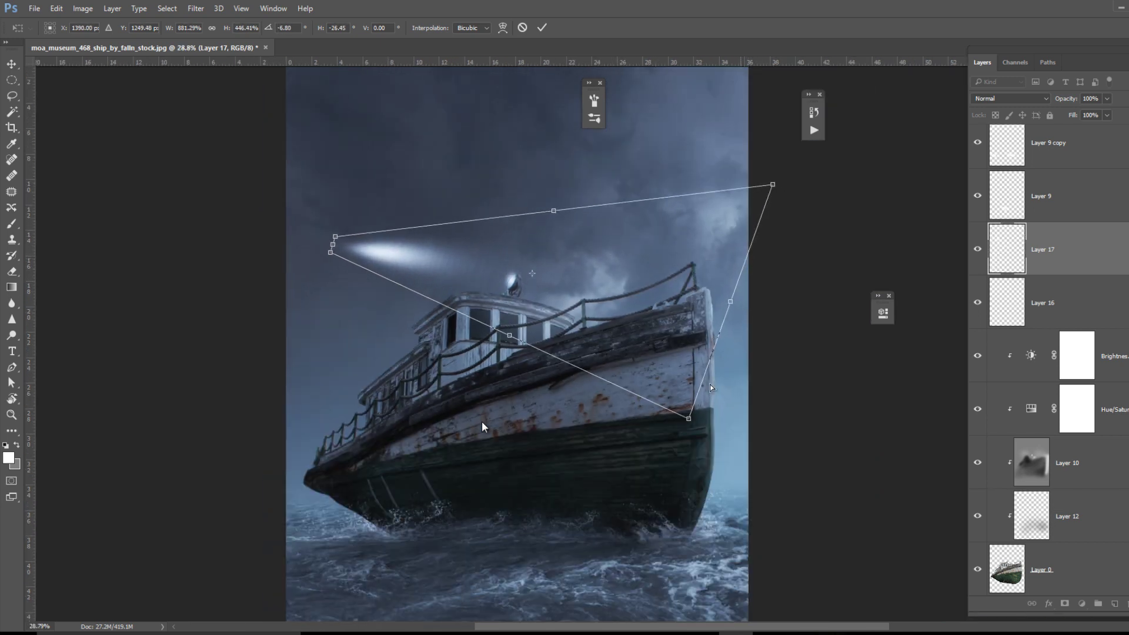
left_click_drag(692, 421, 731, 586)
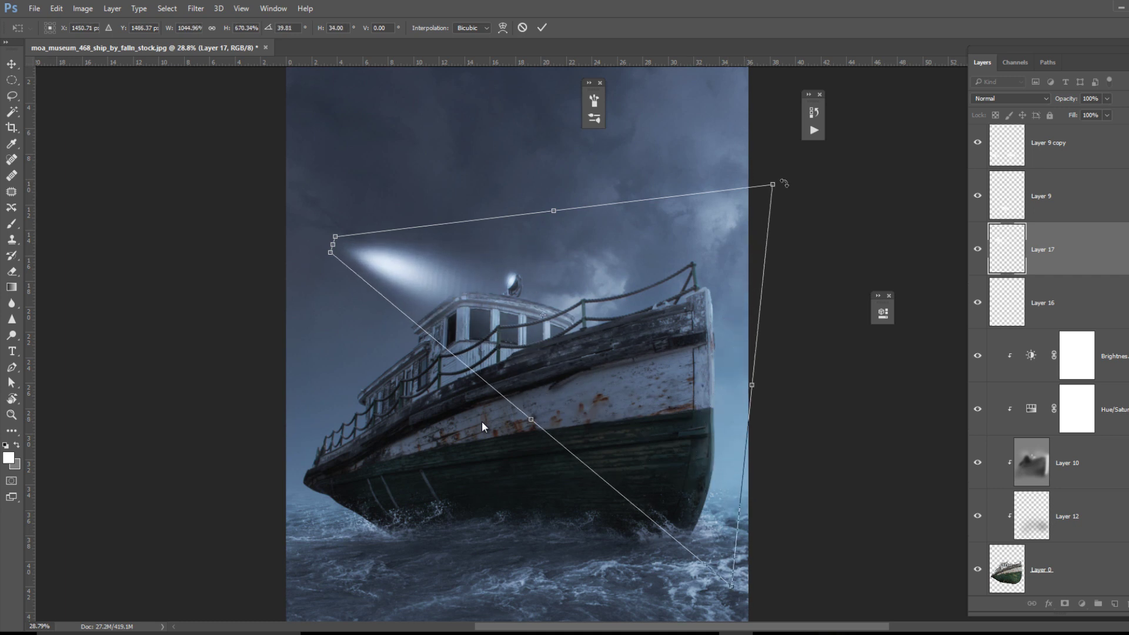
left_click_drag(775, 186, 866, 107)
Flip the light cone horizontally, rotate it upward and place its narrow tip at the searchlight, applying the transform
right_click(465, 331)
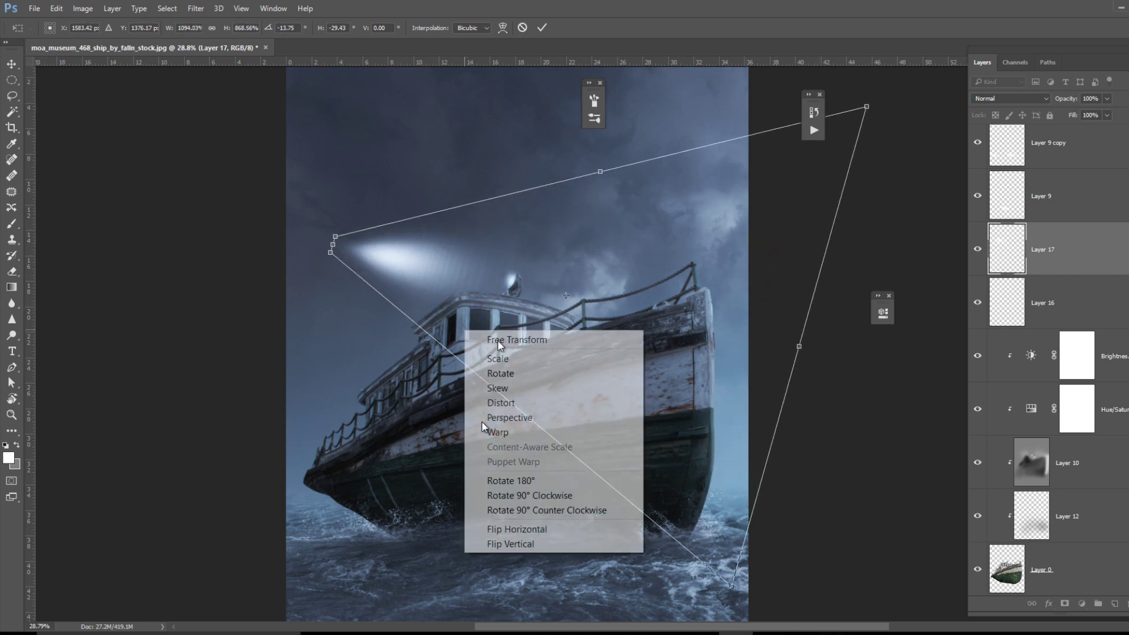
left_click(523, 528)
left_click_drag(685, 328, 382, 359)
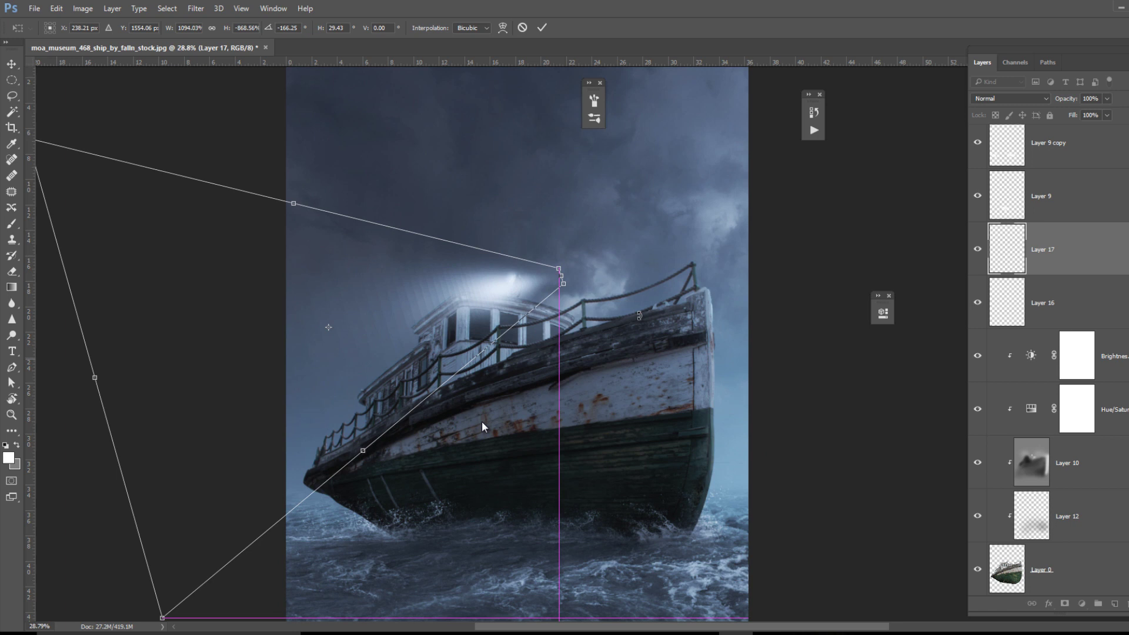
left_click_drag(644, 321, 612, 466)
left_click_drag(508, 377, 484, 272)
key("Return")
Reposition the beam on Layer 17 and fine-tune its rotation so its tip sits on the searchlight lens
scroll(488, 288, "up", 3)
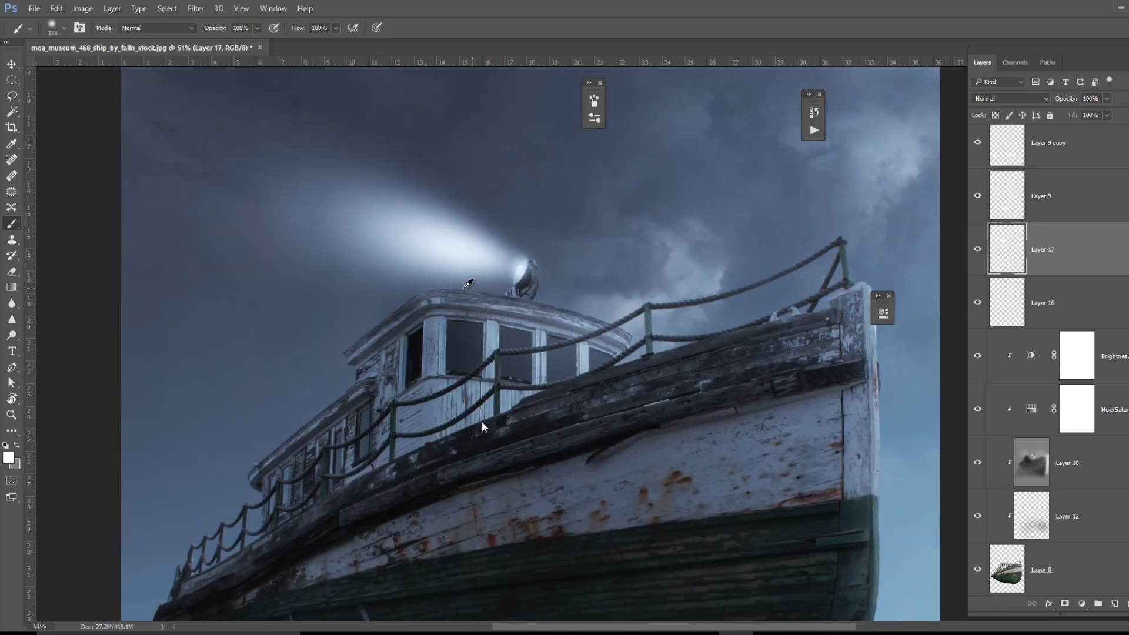
left_click(12, 64)
left_click_drag(512, 267, 528, 267)
key("ctrl+t")
scroll(532, 275, "down", 4)
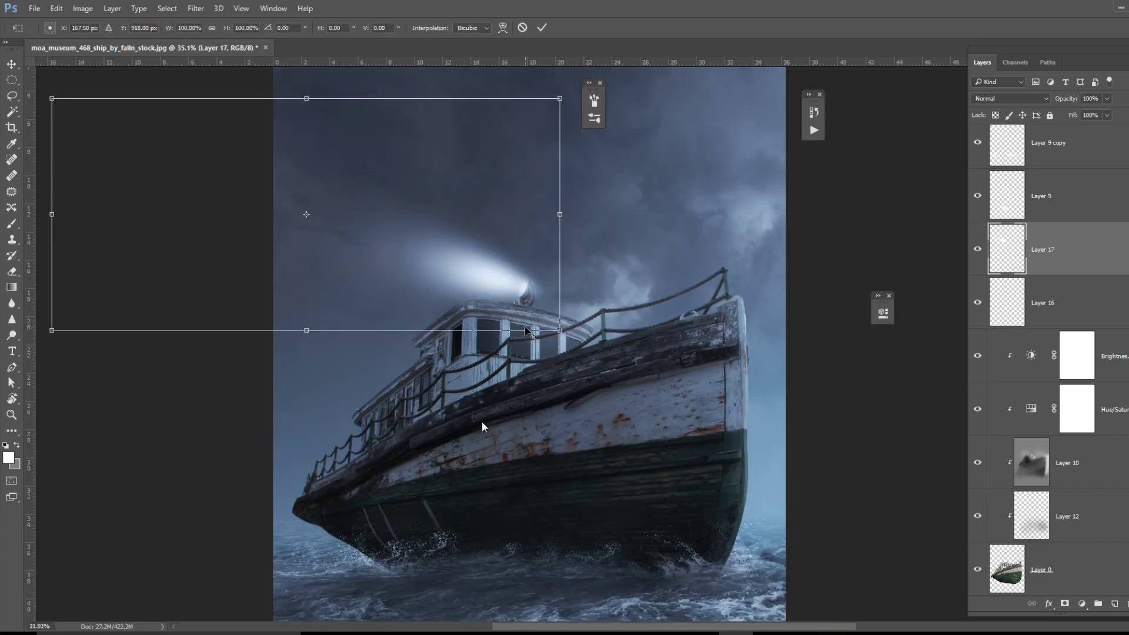
left_click_drag(420, 299, 421, 275)
left_click_drag(698, 239, 696, 250)
left_click_drag(598, 252, 609, 262)
key("Return")
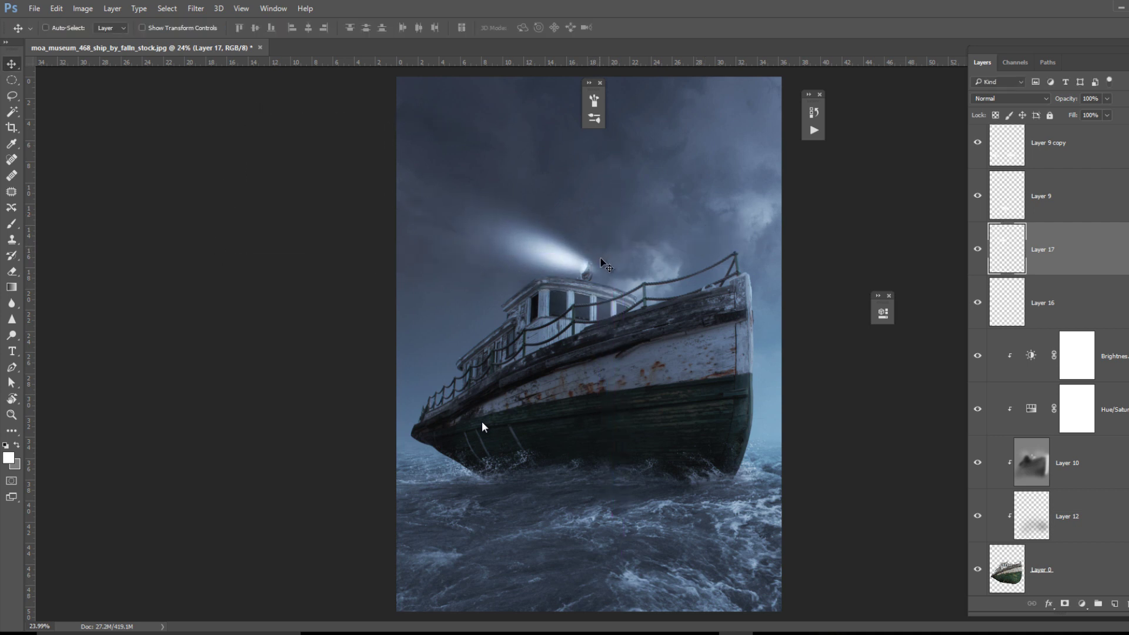
Stretch the beam toward the upper-left sky to about 170% width, distort its lamp end, and realign it with the searchlight
key("ctrl+t")
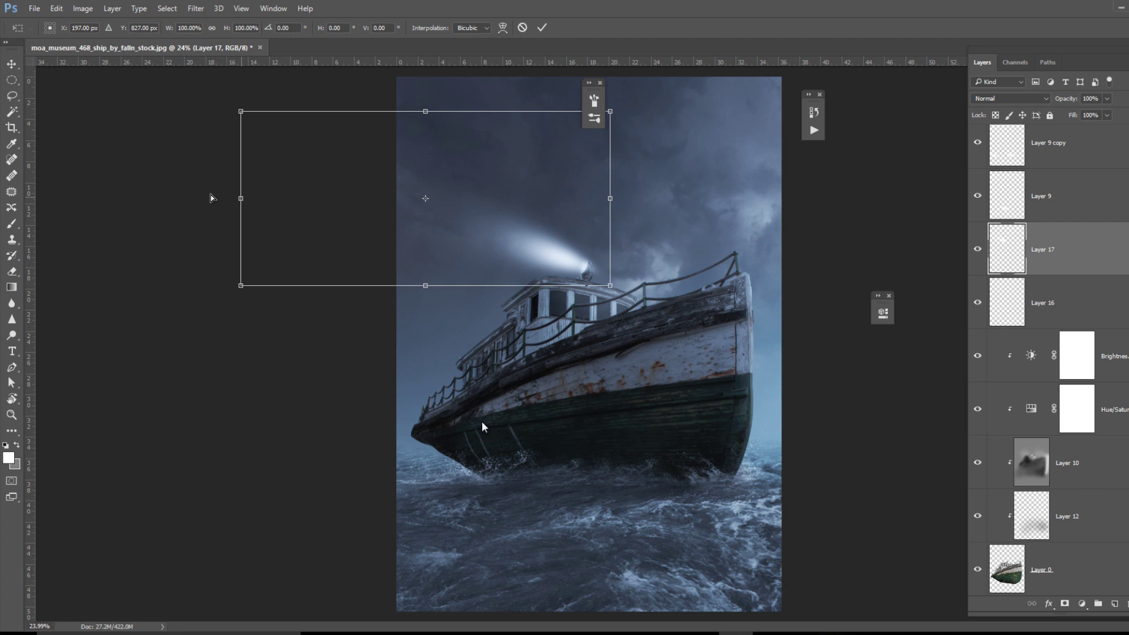
left_click_drag(218, 198, 38, 140)
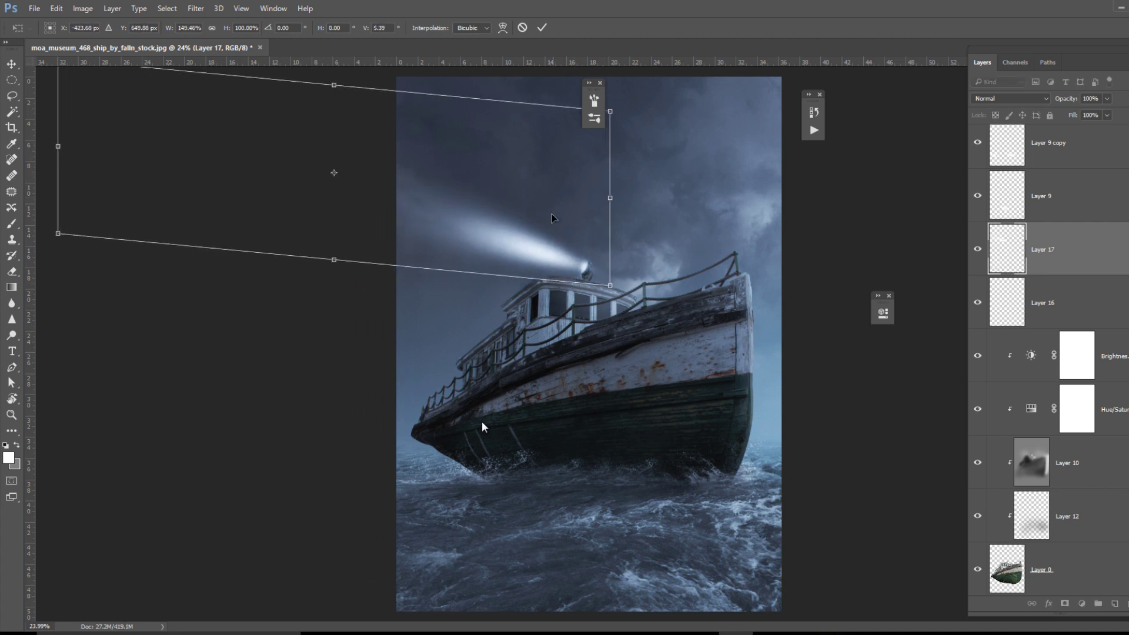
left_click_drag(573, 244, 575, 248)
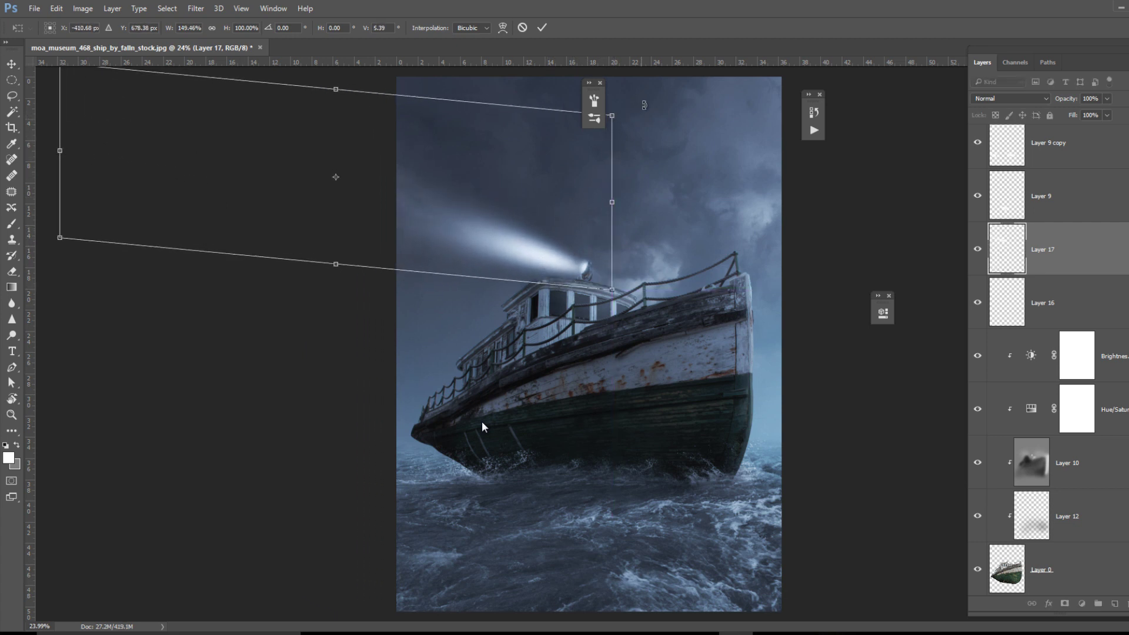
left_click_drag(612, 117, 688, 100)
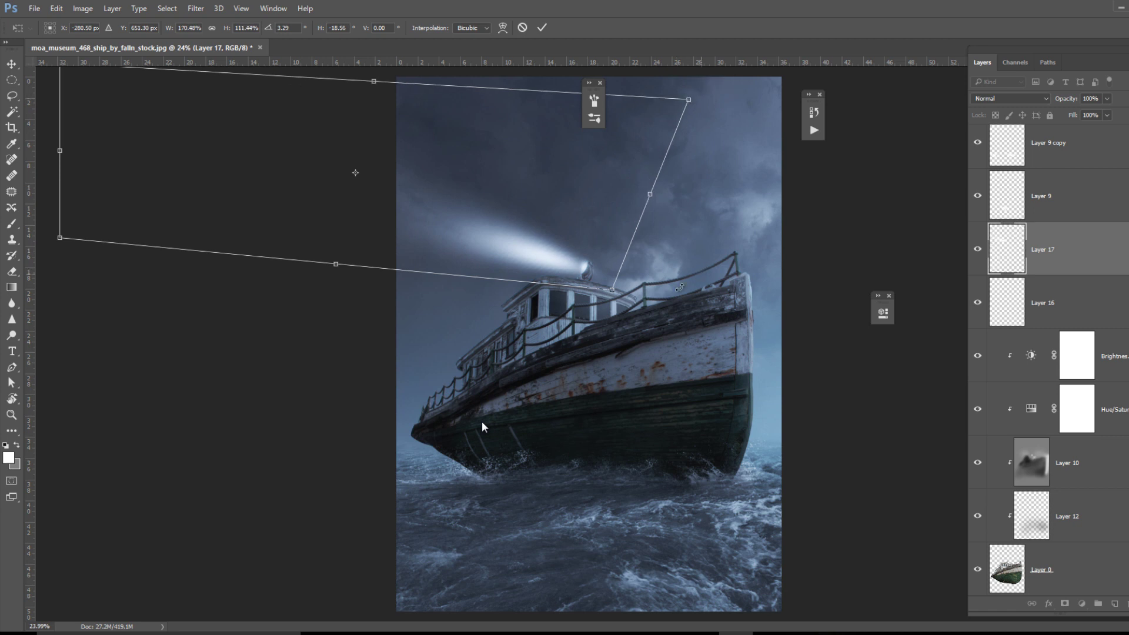
left_click_drag(613, 290, 624, 296)
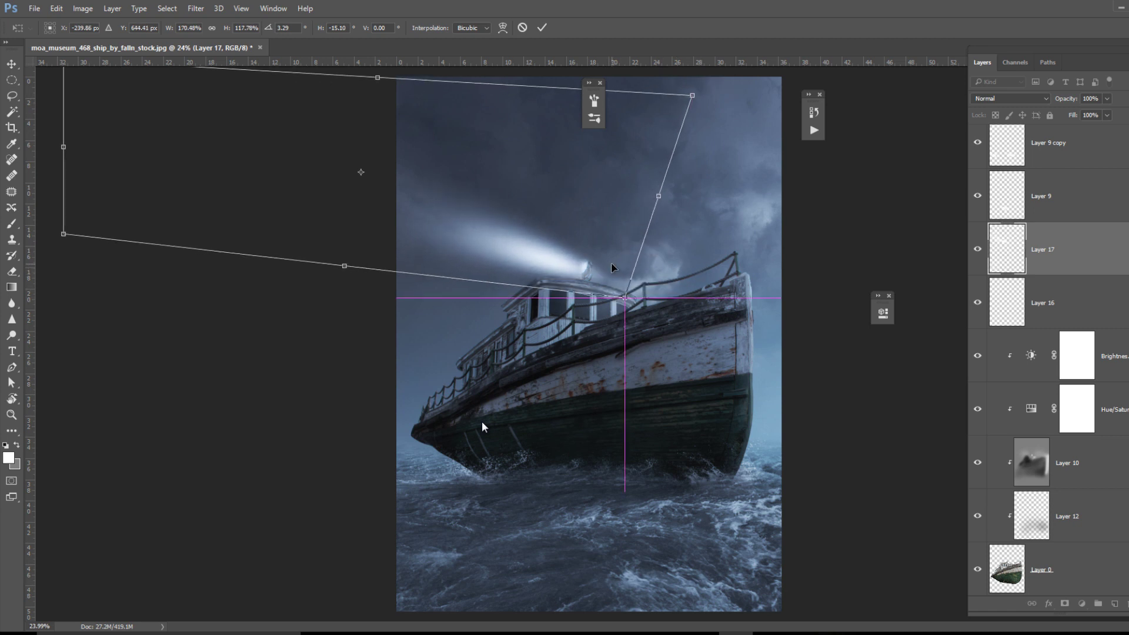
key("Return")
scroll(601, 268, "up", 7)
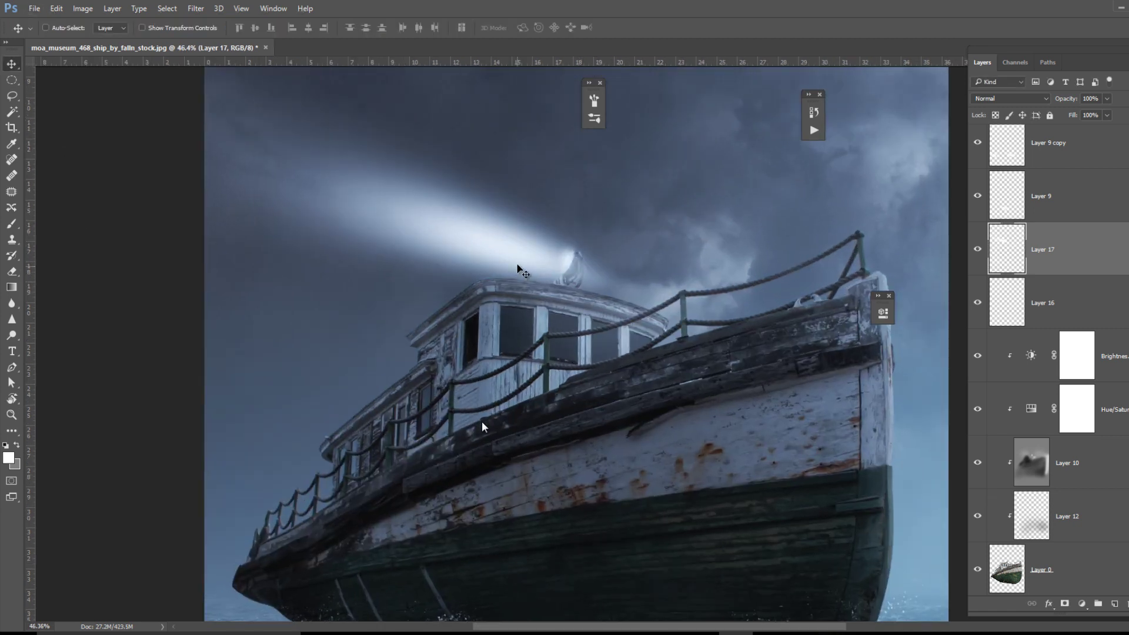
left_click_drag(518, 267, 519, 258)
Set up the Eraser with 80% opacity and a 600 px brush for Layer 17
left_click(12, 271)
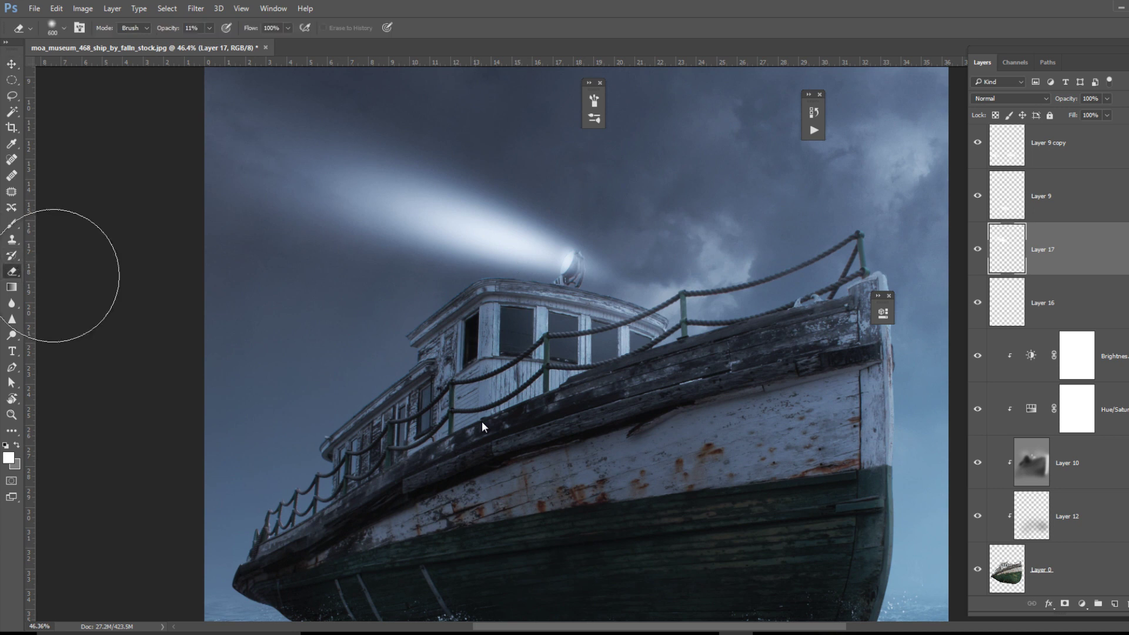
key("bracketleft")
key("bracketleft")
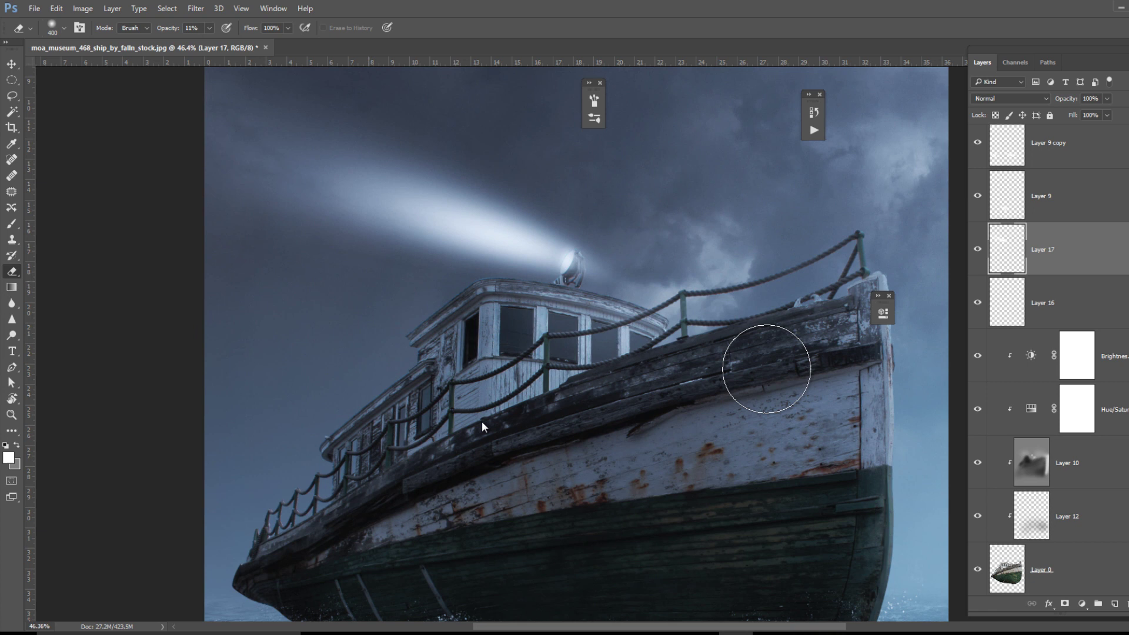
key("bracketleft")
key("bracketleft")
key("bracketleft")
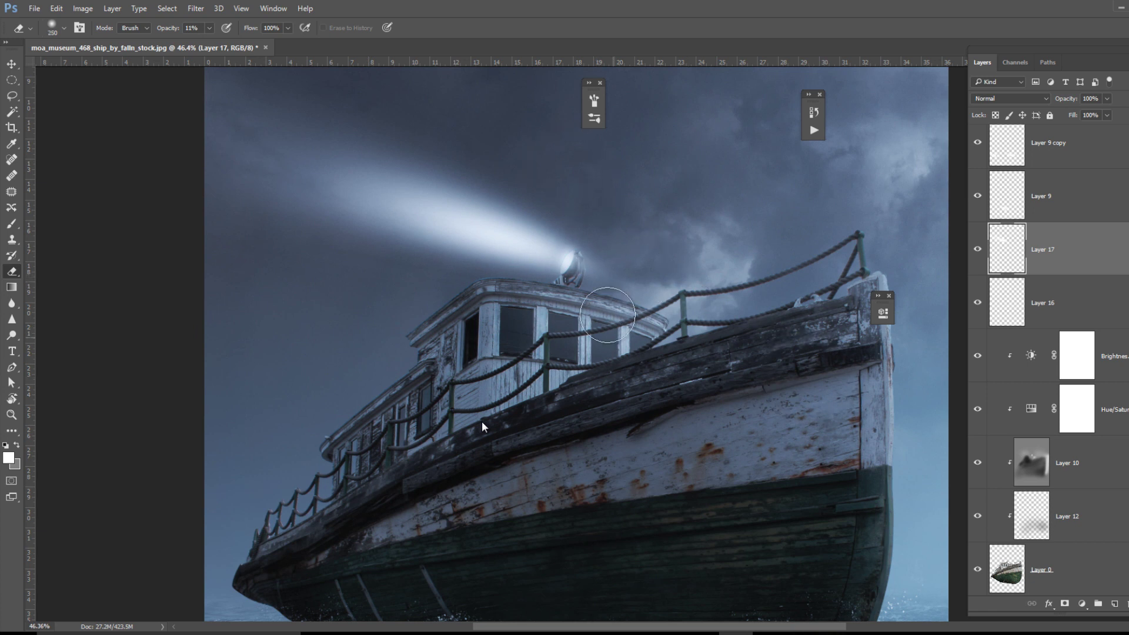
left_click(209, 28)
left_click_drag(210, 42, 250, 42)
key("bracketright")
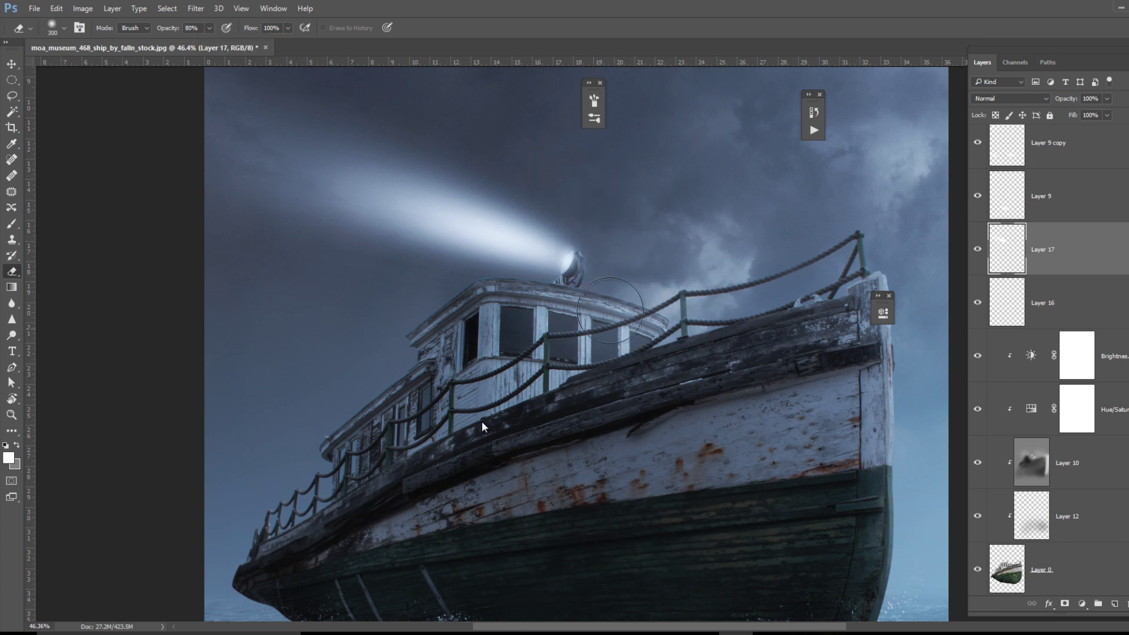
key("bracketright")
key("bracketright")
key("bracketright")
key("bracketright")
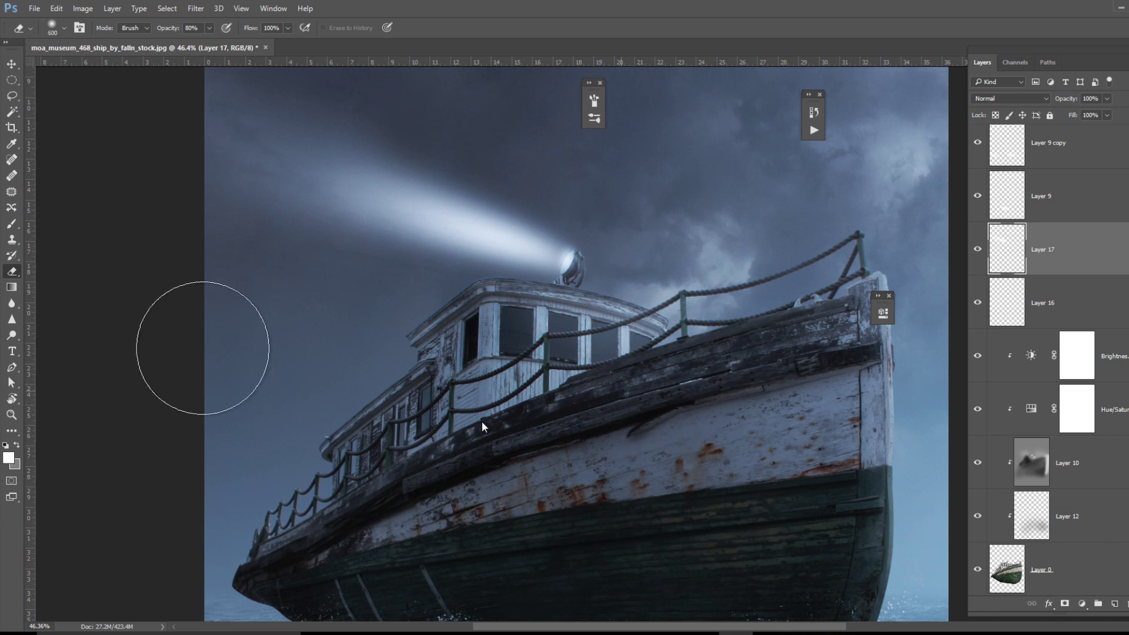
Try to erase the beam's spill around the searchlight on Layer 17 with a 700 px Eraser
scroll(573, 400, "down", 4)
left_click_drag(631, 279, 656, 321)
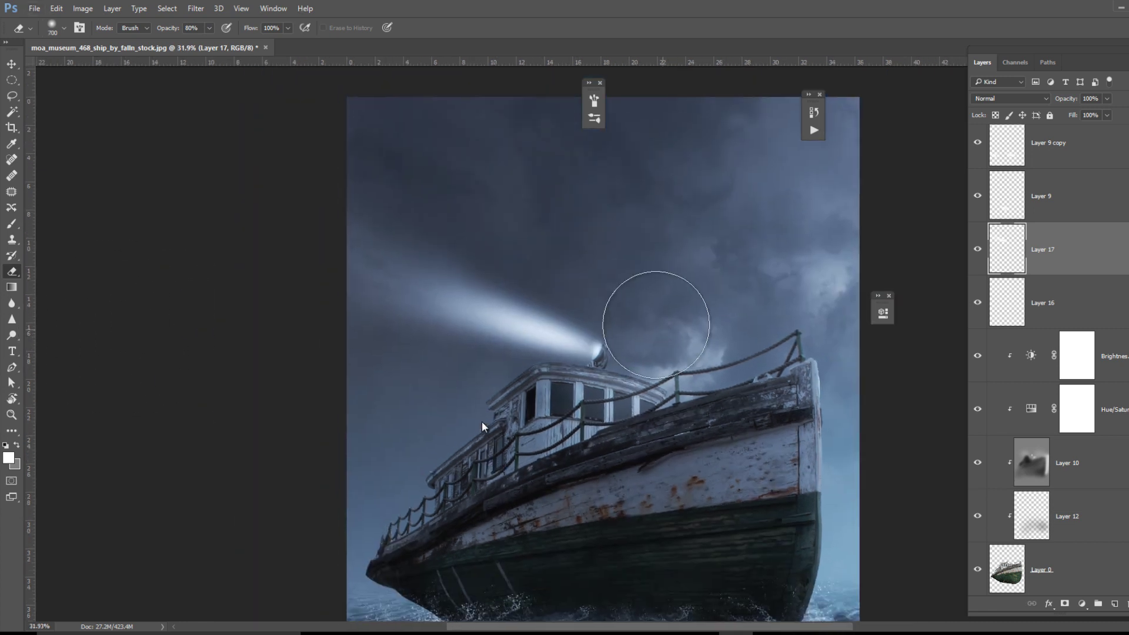
key("ctrl+z")
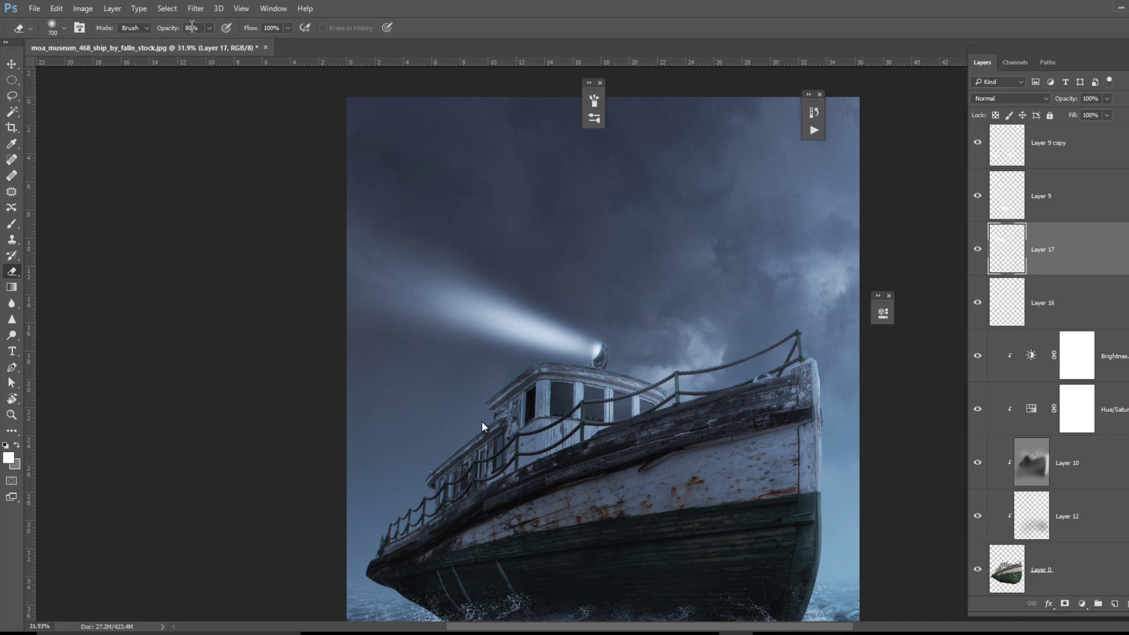
Set the Eraser opacity to 51% and nudge the beam on Layer 17 to line up with the searchlight lens
left_click(209, 27)
left_click_drag(208, 38, 193, 40)
key("ctrl+t")
scroll(595, 351, "up", 1)
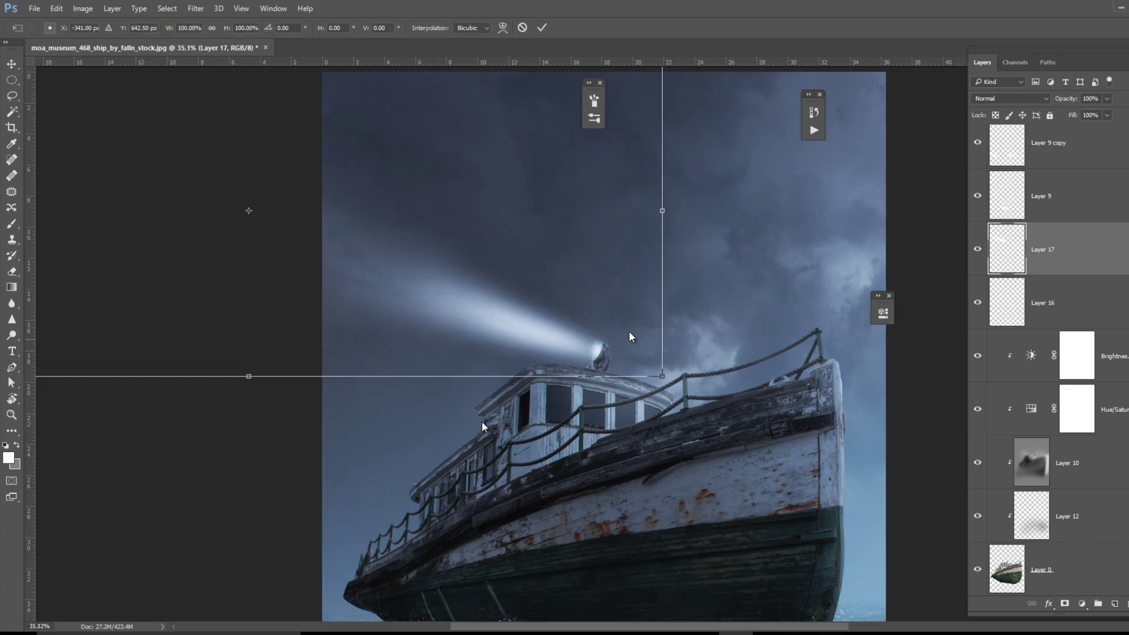
mouse_move(592, 319)
left_mouse_down()
mouse_move(614, 318)
mouse_move(592, 321)
left_mouse_up()
key("Return")
scroll(658, 353, "up", 3)
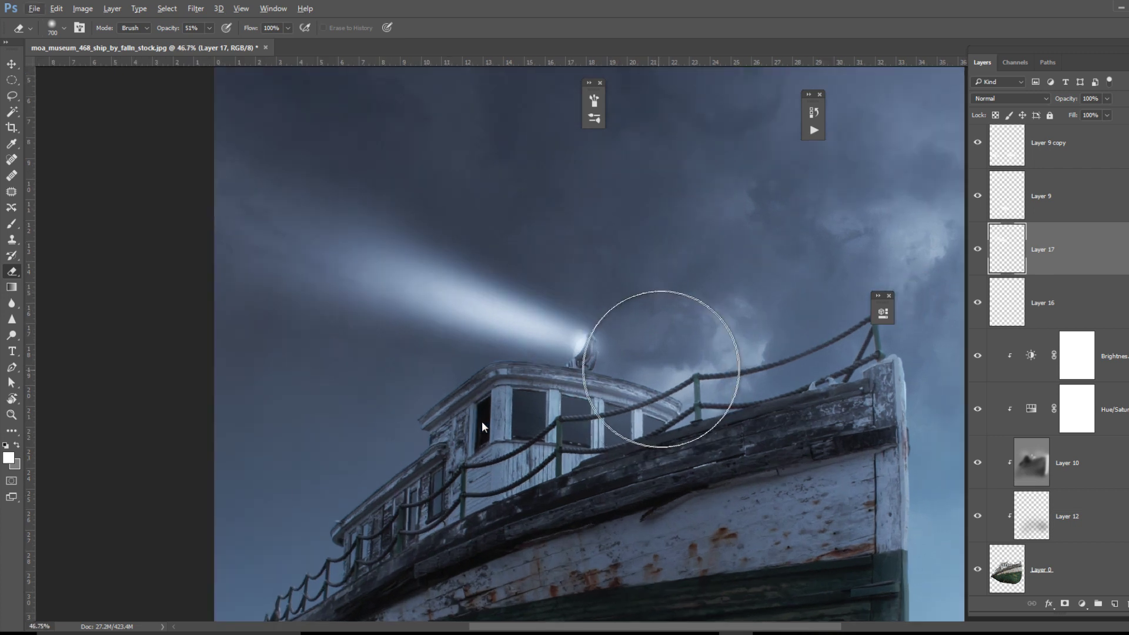
Reduce the Eraser brush size to 300 px
key("bracketleft")
key("bracketleft")
key("bracketleft")
key("bracketleft")
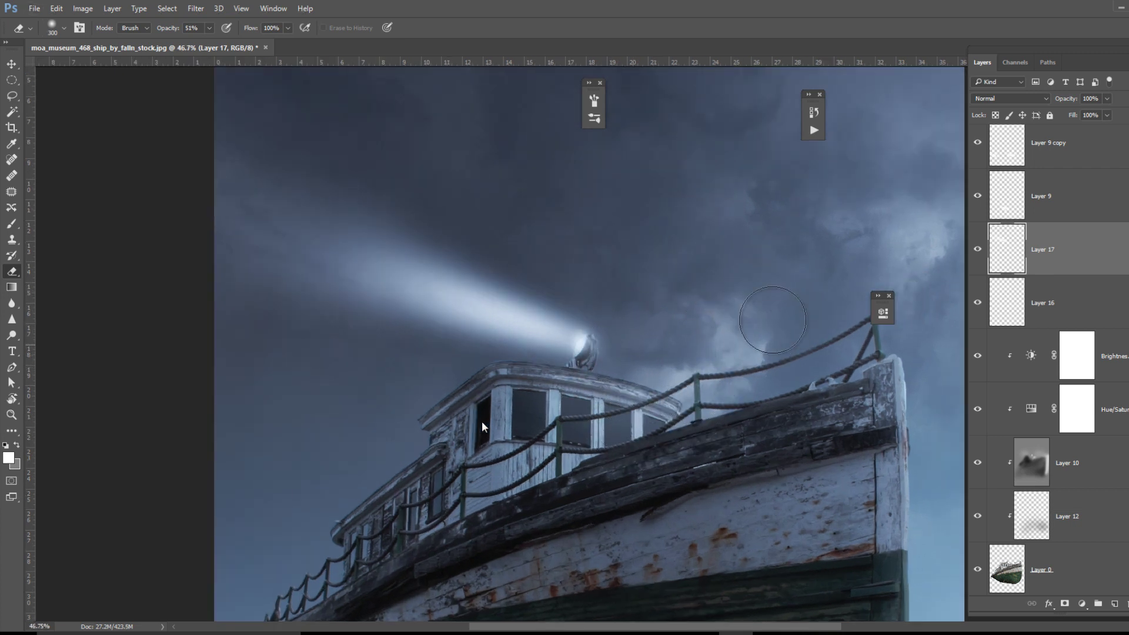
Set Layer 17's blend mode to Color Dodge and its fill to 65%
left_click(1009, 98)
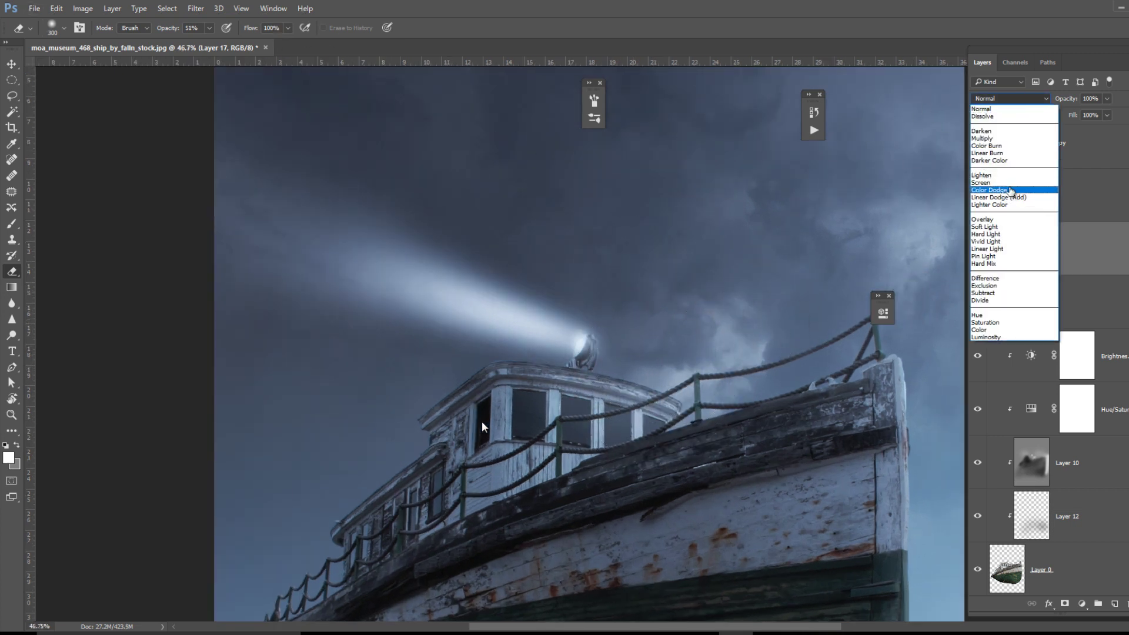
left_click(1016, 189)
left_click_drag(1107, 116, 1088, 134)
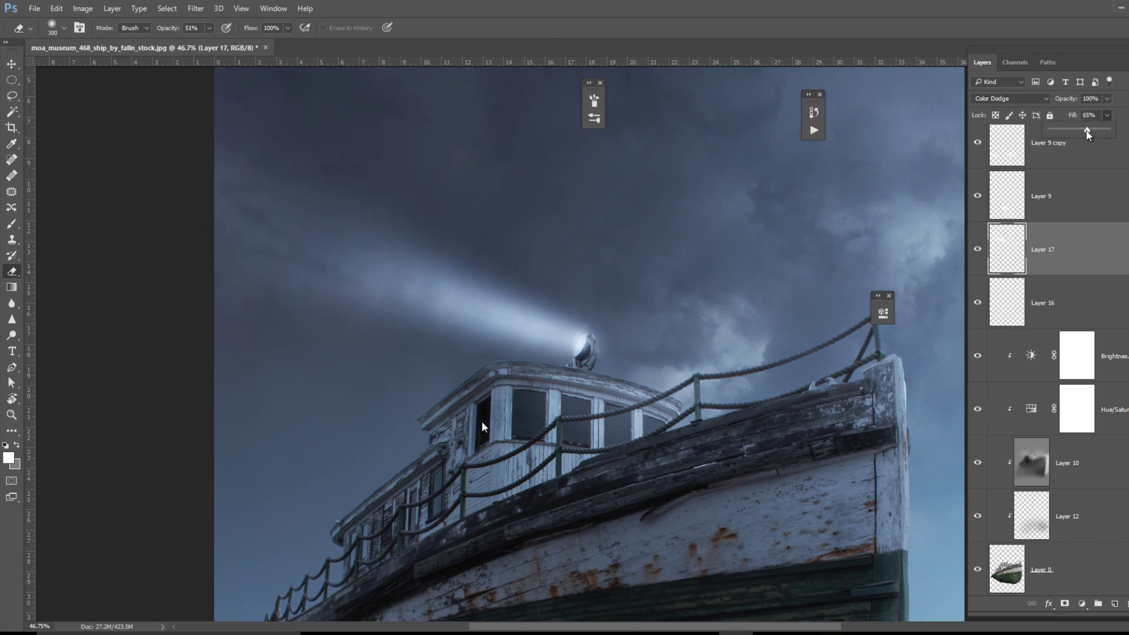
Fine-tune the placement of the Color Dodge beam at the searchlight and apply the transform
key("ctrl+t")
left_click_drag(783, 257, 781, 263)
key("Return")
key("e")
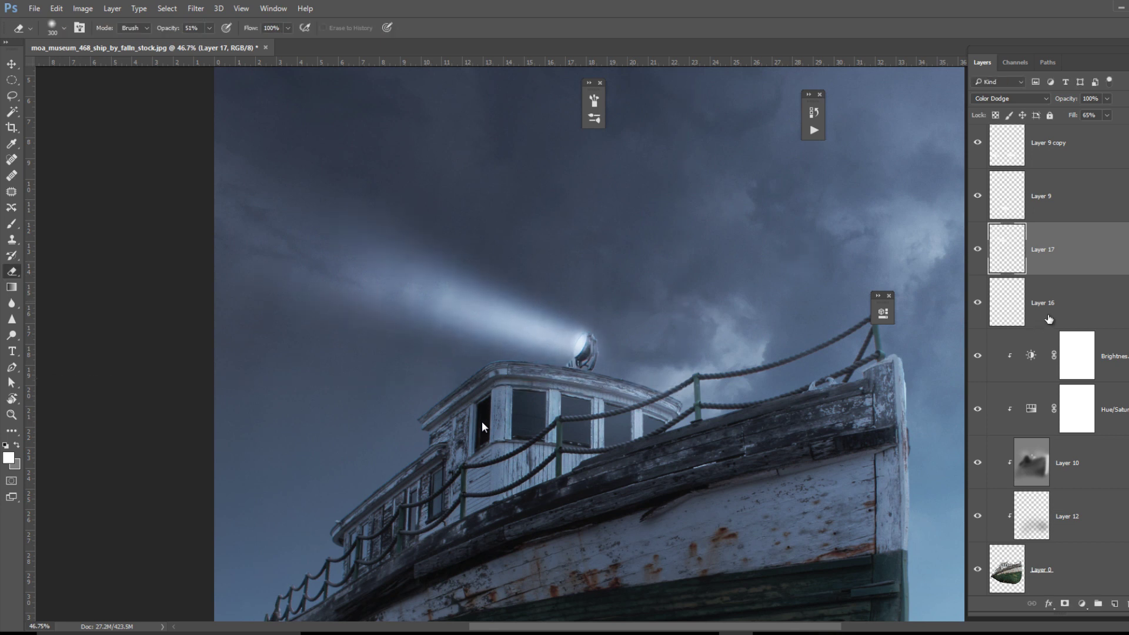
Compare the image with and without Layer 16, select that layer and slightly adjust its light with Free Transform
left_click(983, 303)
left_click(979, 302)
left_click(979, 303)
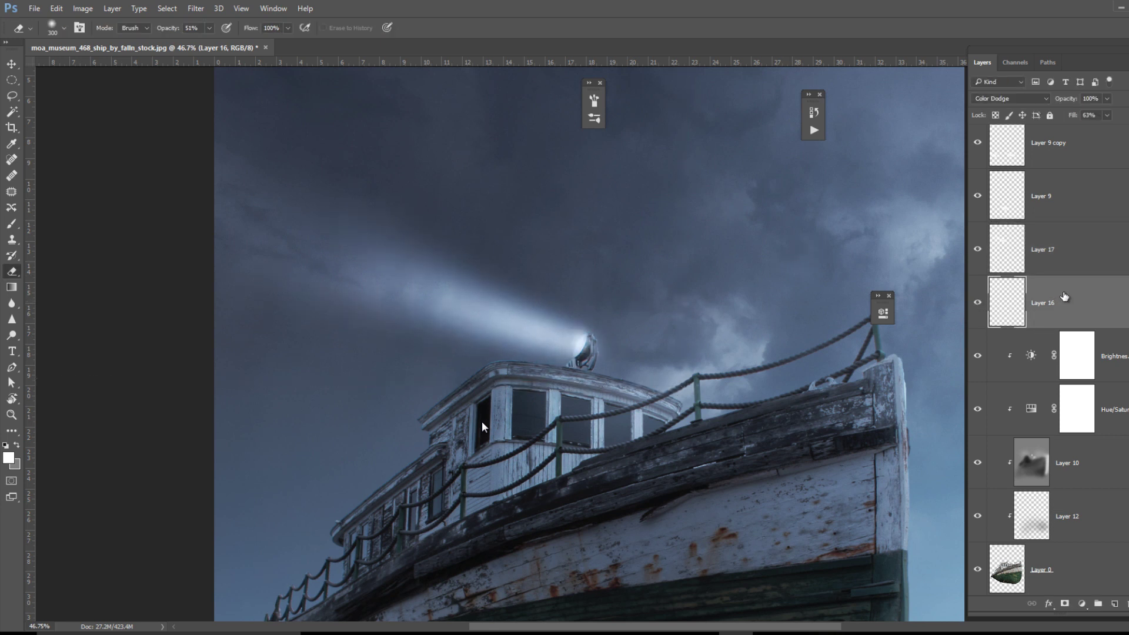
key("ctrl+t")
left_click_drag(673, 297, 674, 308)
key("Return")
Add a new layer above Layer 16 and dab a white 175 px glow on the searchlight lens at 43% brush opacity
left_click(1114, 604)
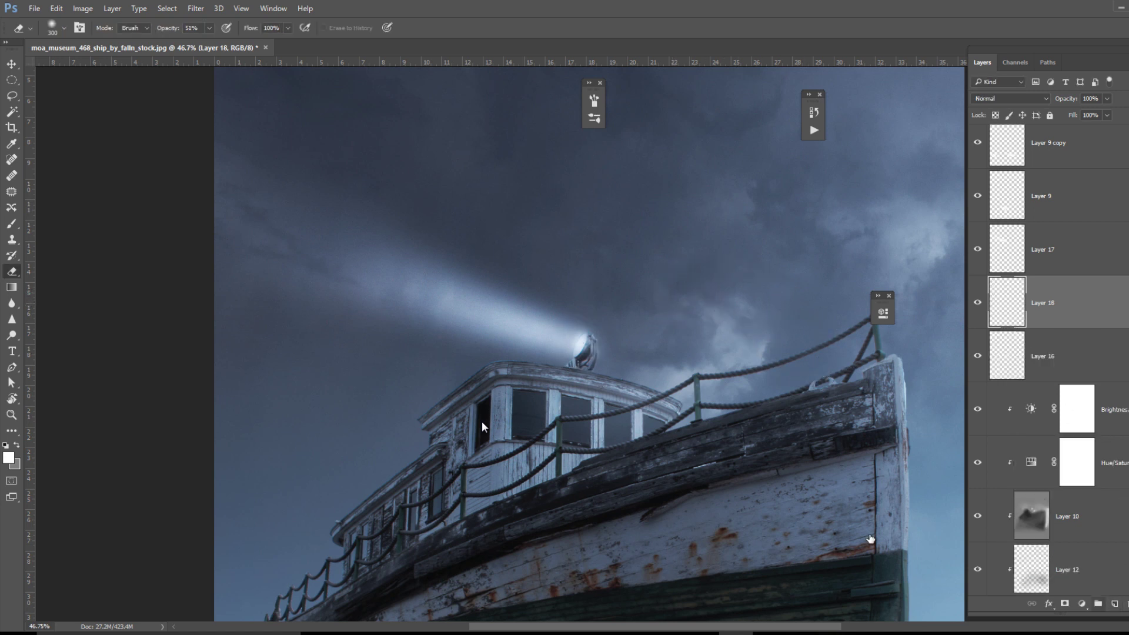
left_click(11, 224)
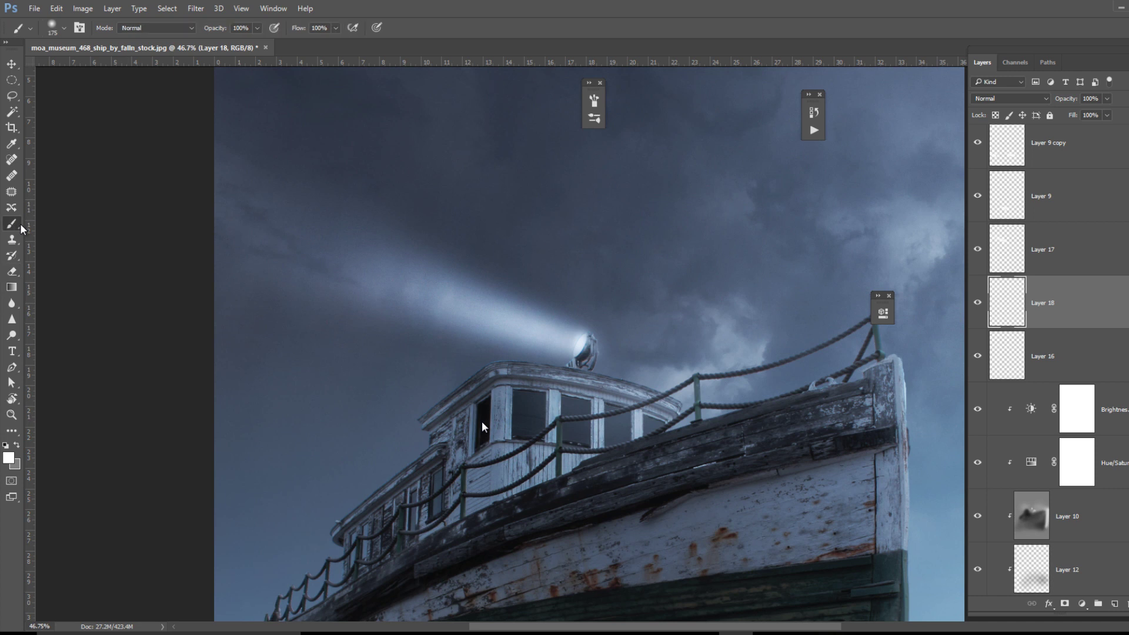
left_click(258, 28)
left_click(565, 344)
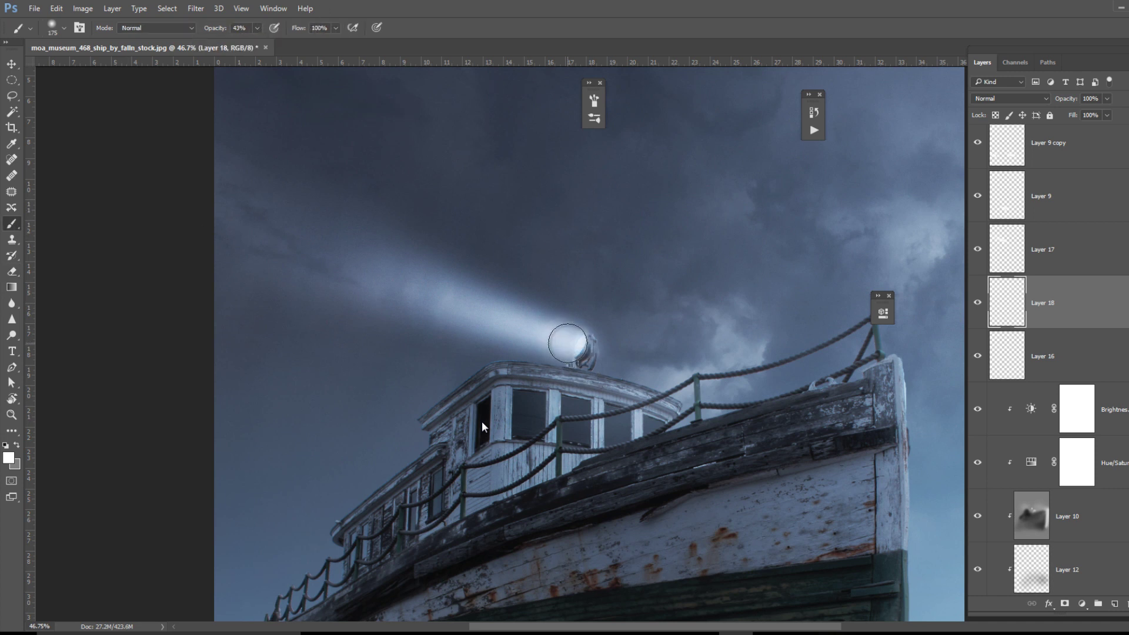
Enlarge and distort the glow on Layer 18 into a wedge along the beam, and ready the Eraser at 400 px
key("ctrl+t")
mouse_move(598, 302)
left_mouse_down()
mouse_move(617, 283)
mouse_move(633, 289)
left_mouse_up()
left_click_drag(632, 346, 609, 339)
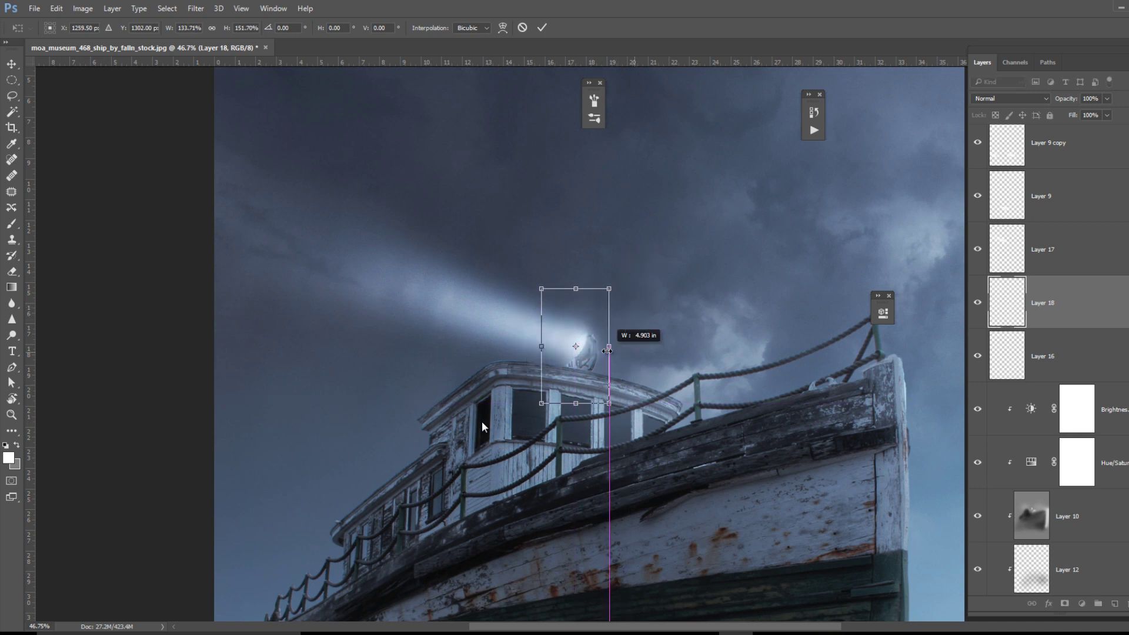
left_click_drag(538, 302, 477, 293)
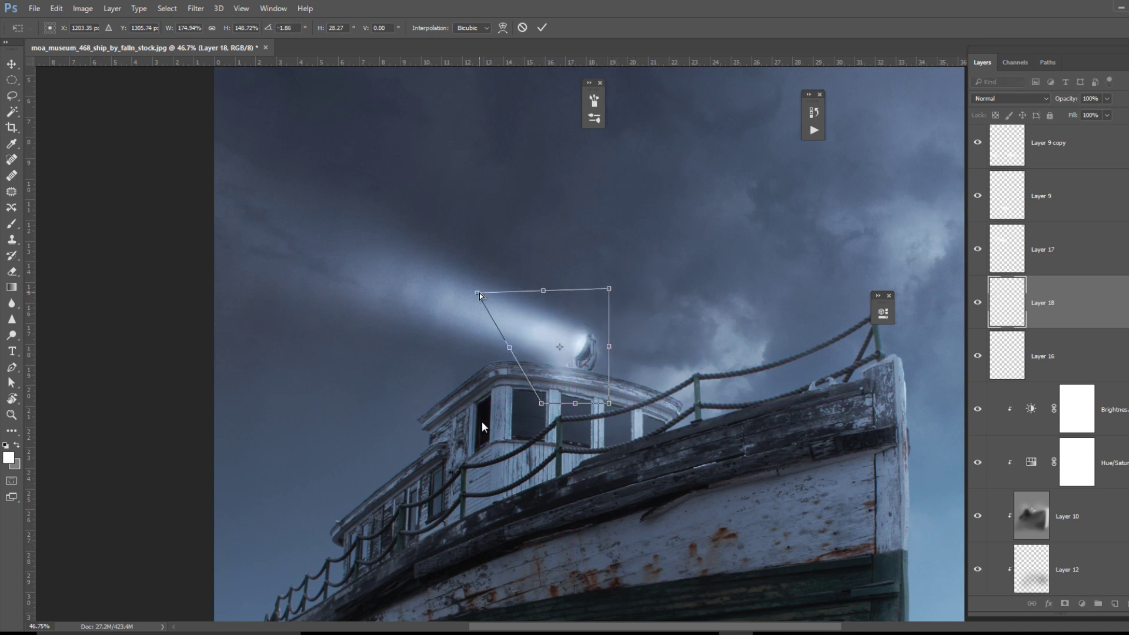
left_click_drag(545, 408, 568, 362)
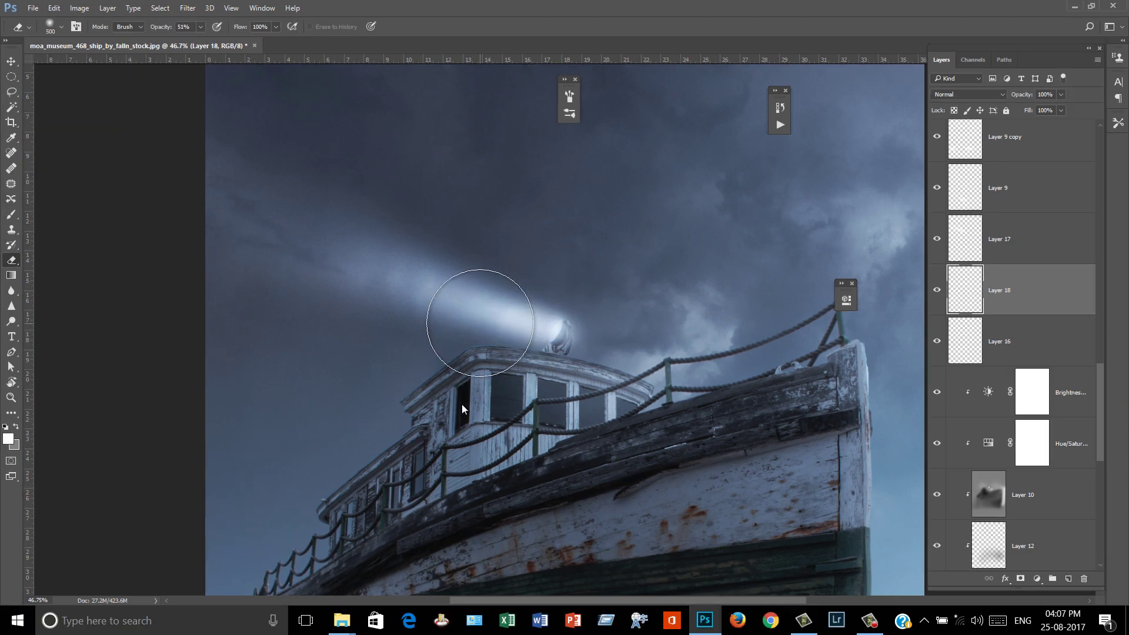
left_click(494, 320)
key("[")
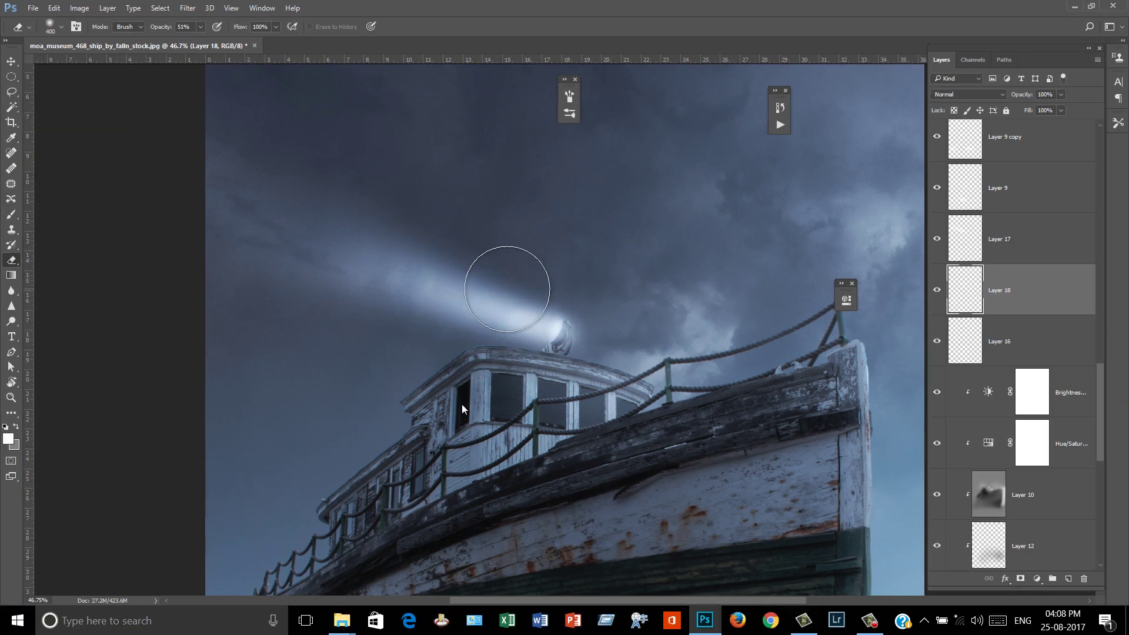
Compare the image with and without Layer 17, and set that layer's fill to 63% and opacity to 62%
scroll(474, 369, "down", 5)
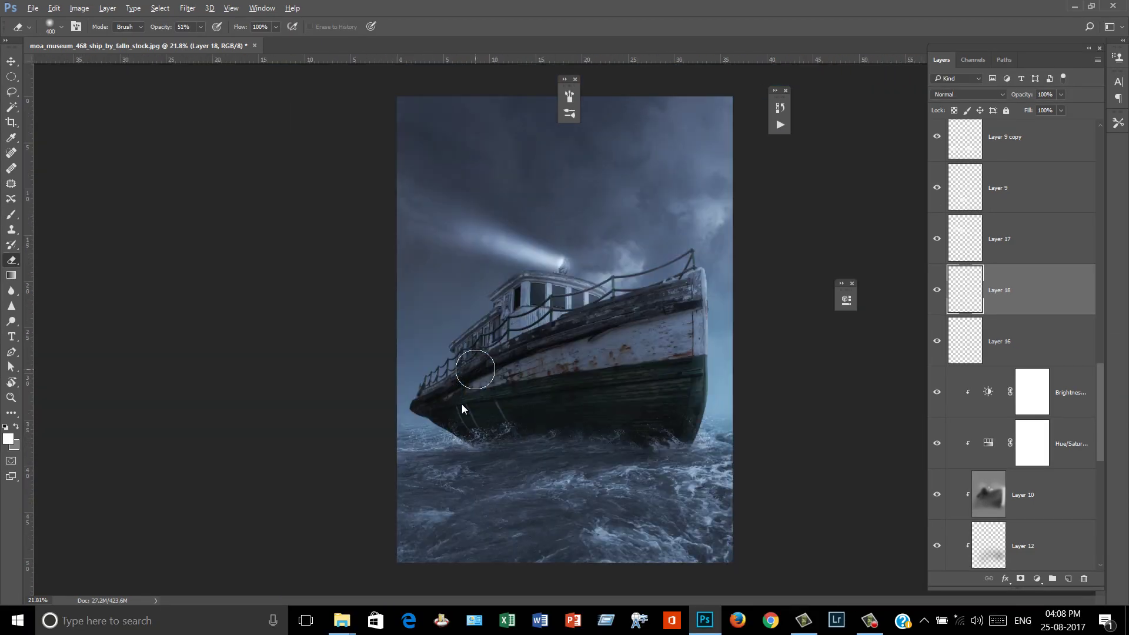
scroll(615, 324, "up", 1)
left_click(1040, 253)
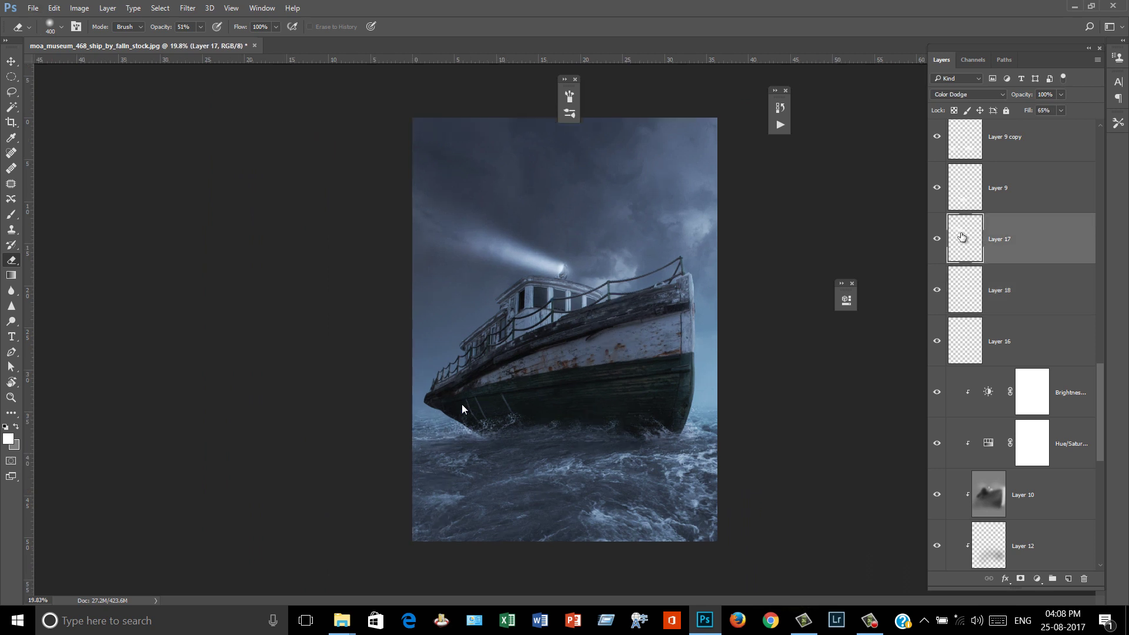
left_click(936, 238)
left_click(937, 238)
mouse_move(1061, 116)
left_mouse_down()
mouse_move(1083, 129)
mouse_move(1056, 130)
mouse_move(1066, 129)
mouse_move(1039, 111)
left_mouse_up()
left_click(1060, 94)
scroll(565, 289, "up", 2)
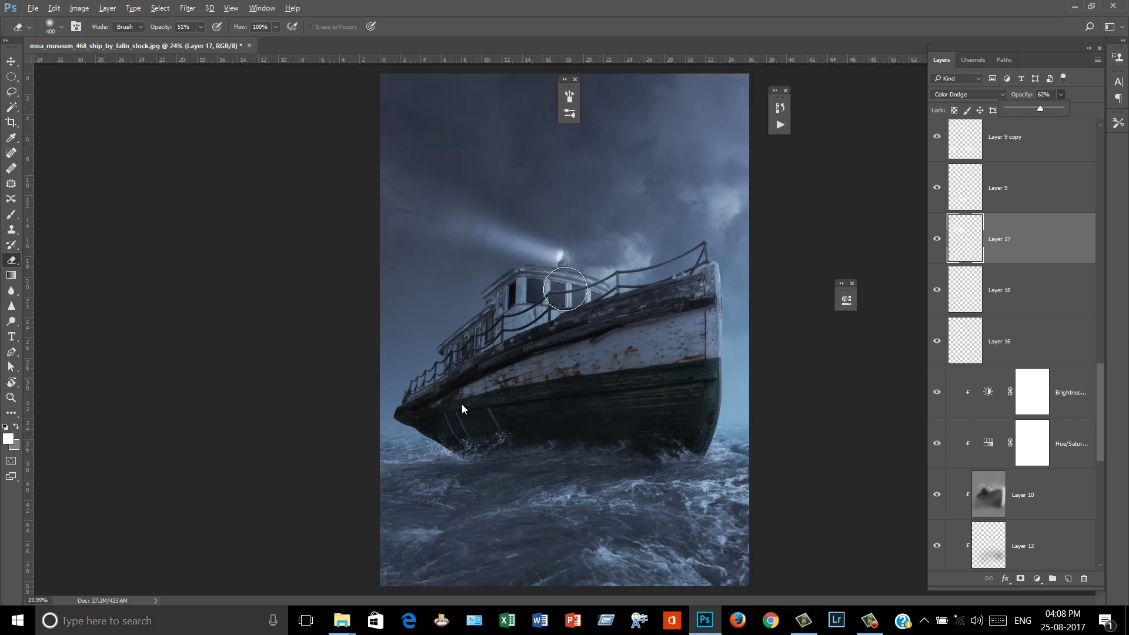
Rotate the beam on Layer 17 by about -0.8°, realign it with the searchlight and apply the transform
key("ctrl+t")
left_click_drag(666, 278, 667, 275)
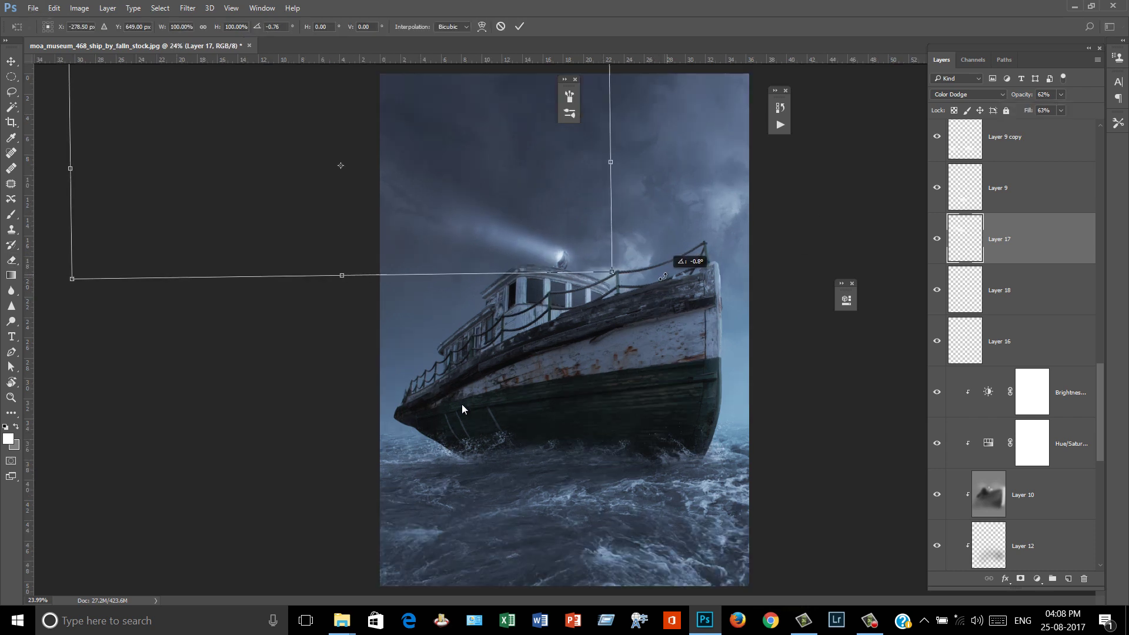
left_click_drag(663, 276, 602, 274)
key("Return")
key("e")
scroll(460, 319, "down", 3)
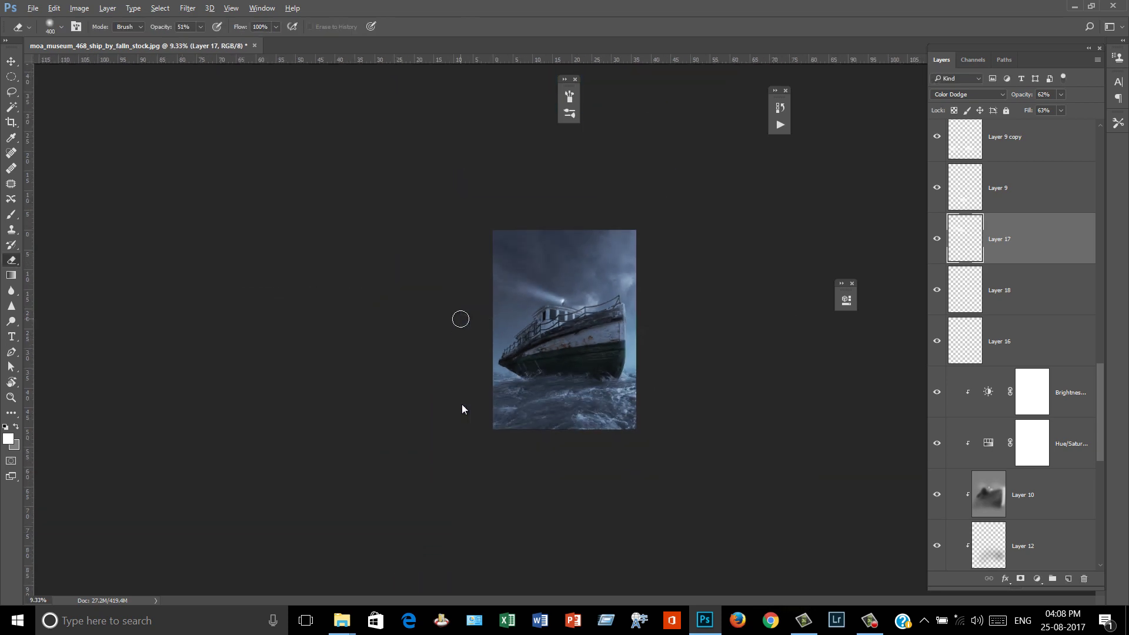
Paint faint white light into the beam left of the searchlight with the Brush at 15% opacity
scroll(462, 409, "up", 3)
scroll(1052, 241, "up", 5)
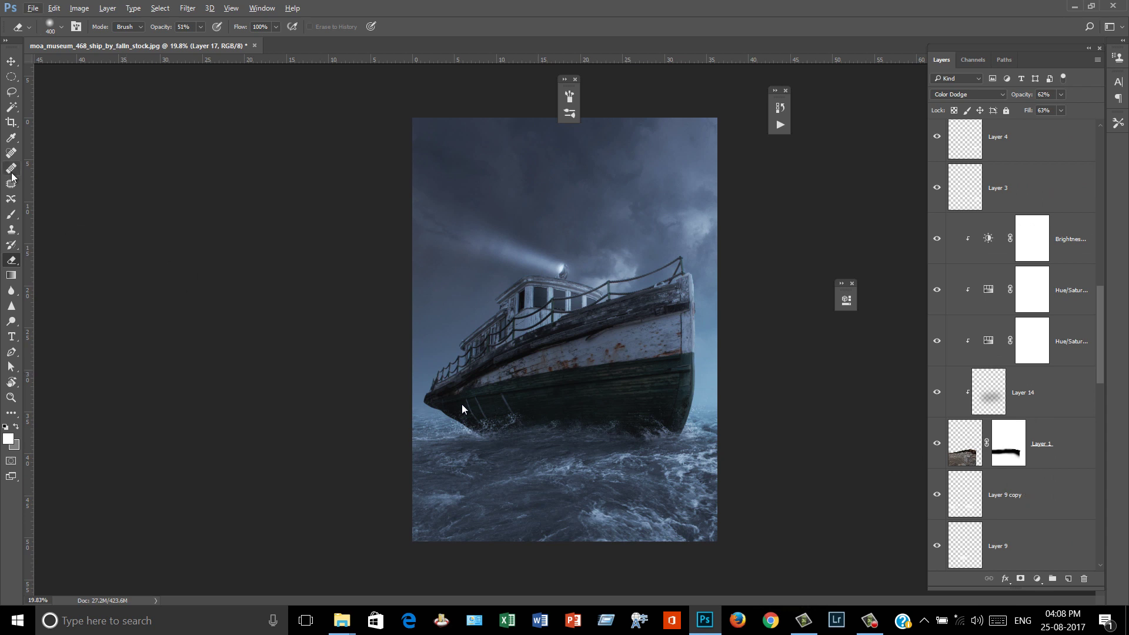
left_click(10, 216)
left_click_drag(246, 27, 234, 43)
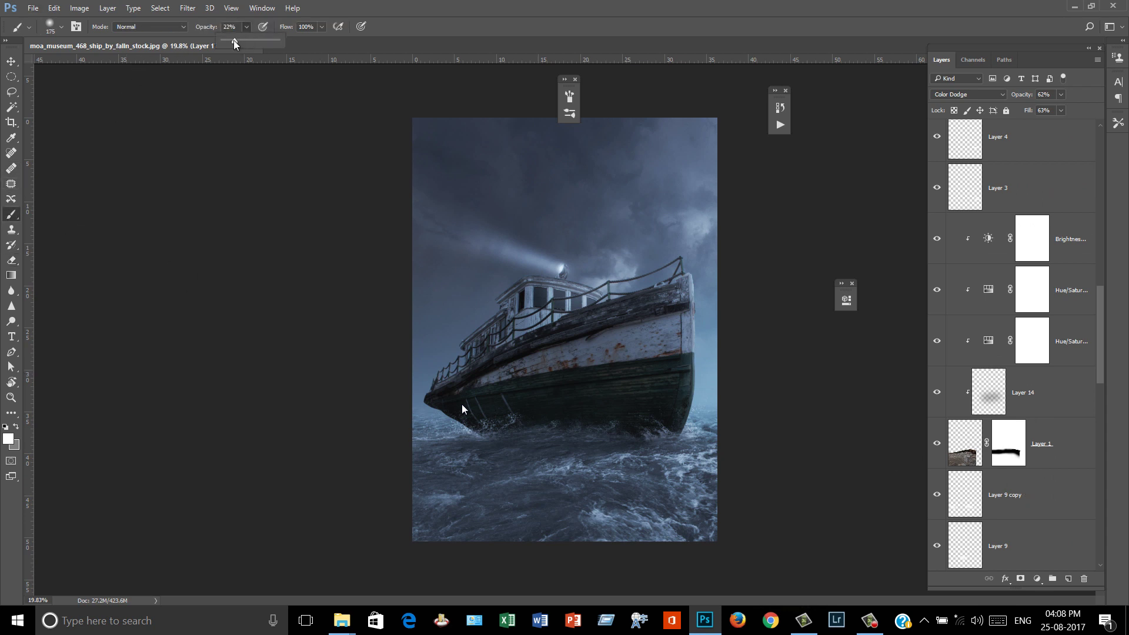
scroll(526, 306, "up", 2)
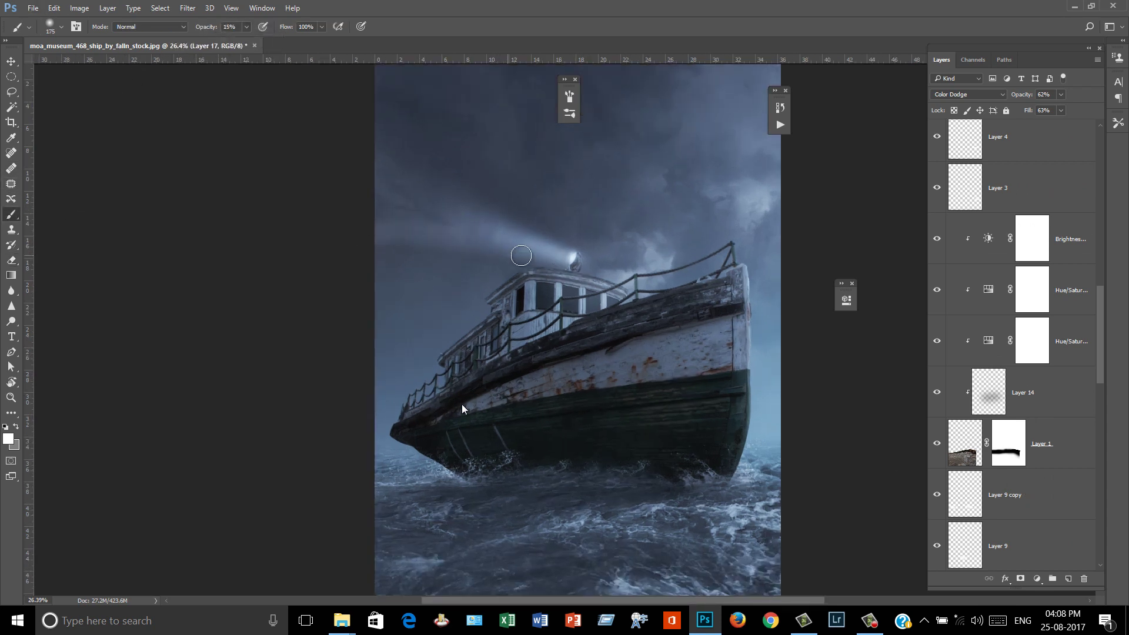
key("ctrl+shift+alt+n")
mouse_move(432, 239)
left_mouse_down()
mouse_move(515, 231)
mouse_move(441, 237)
mouse_move(396, 189)
mouse_move(495, 233)
left_mouse_up()
Switch to the Eraser at 51% opacity and enlarge its brush to 1200 px for the beam on Layer 17
left_click(18, 262)
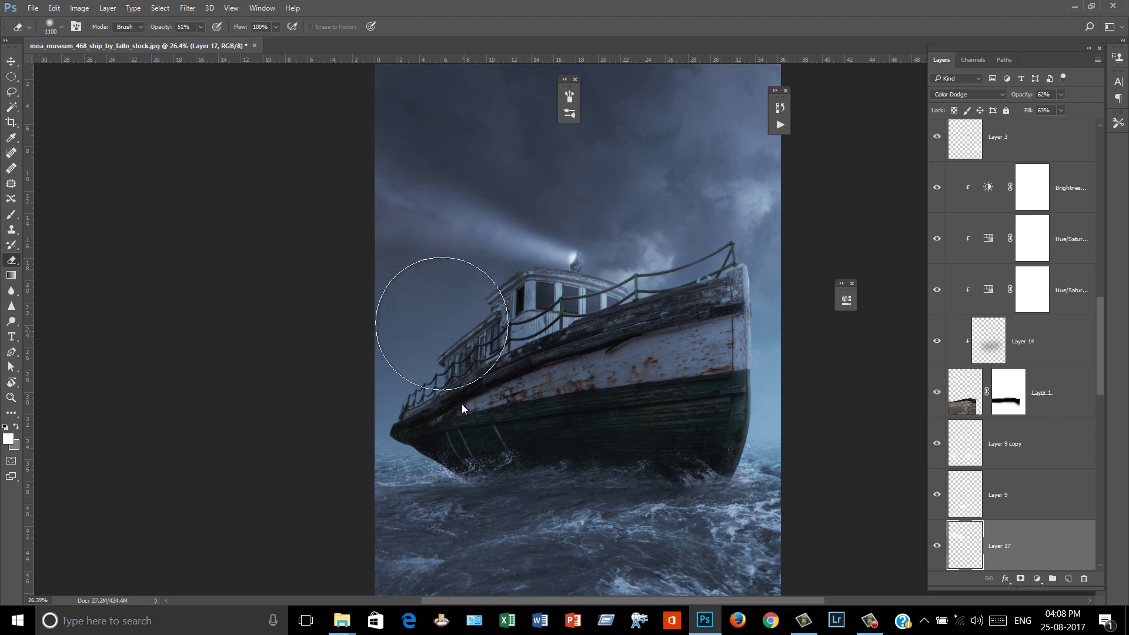
key("]")
key("]")
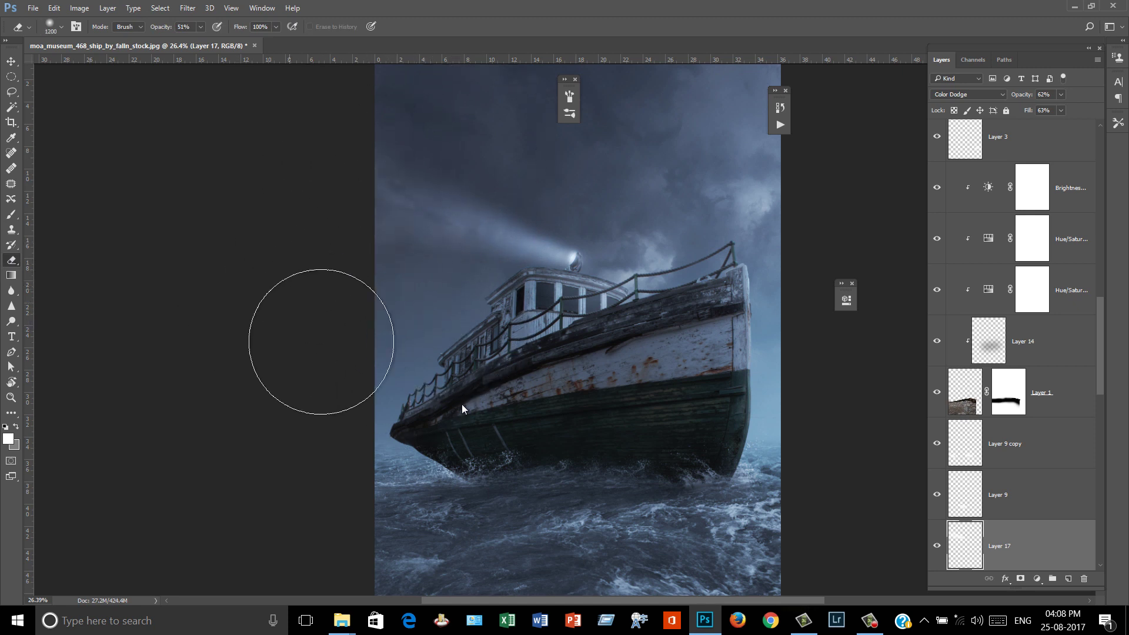
scroll(323, 339, "down", 2)
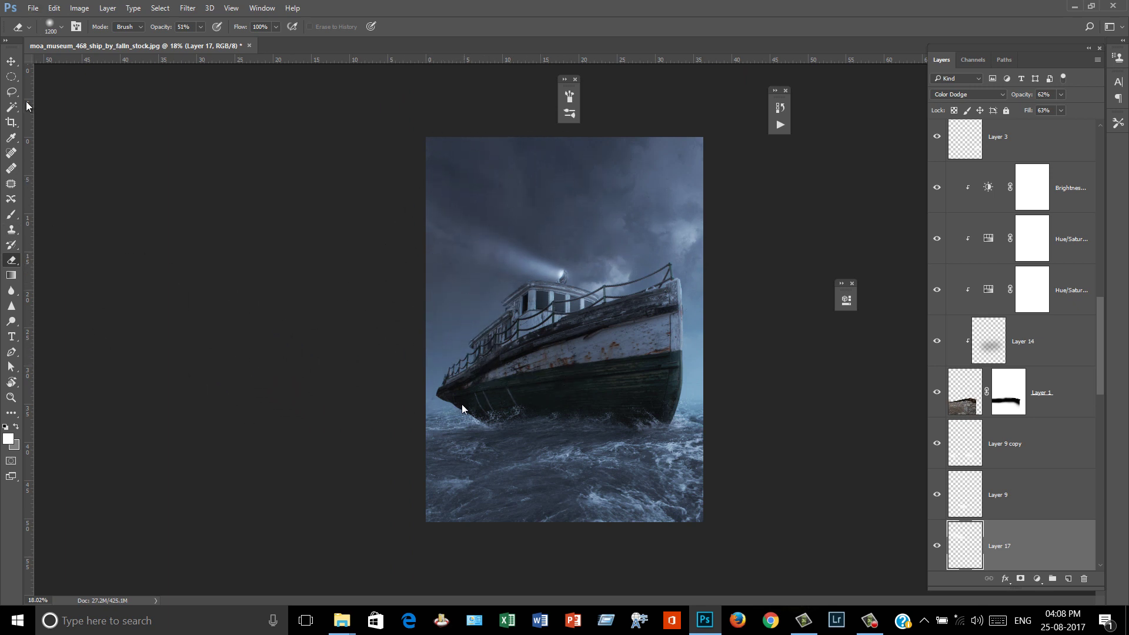
Add a Brightness/Contrast adjustment above all layers with brightness -58 and contrast 48
left_click(11, 76)
scroll(1062, 151, "up", 10)
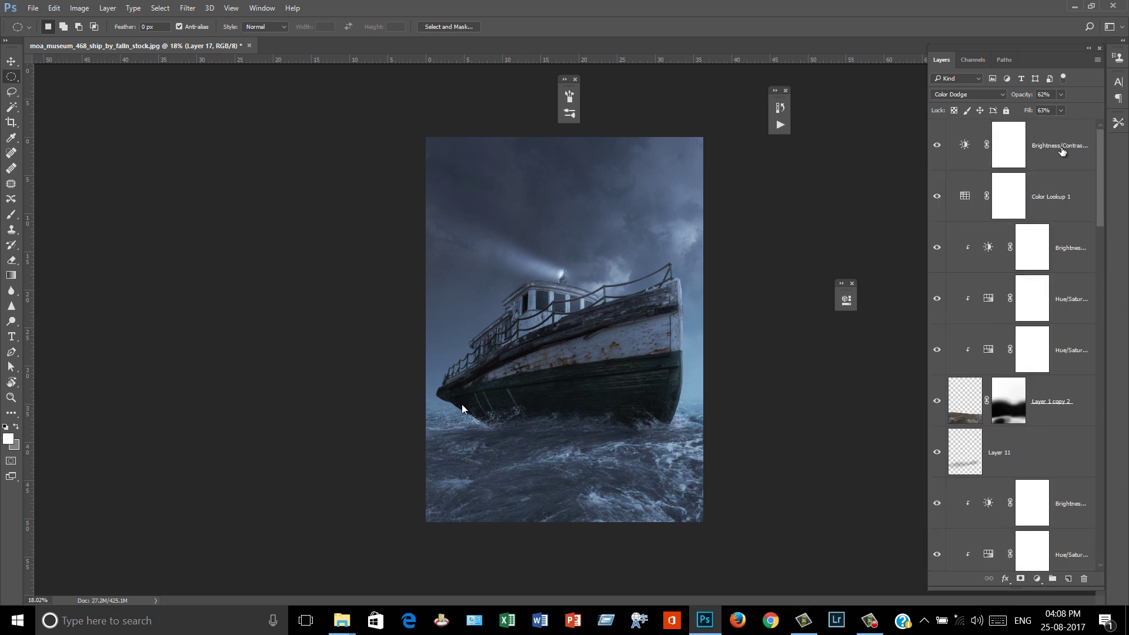
left_click(1061, 151)
left_click(1036, 580)
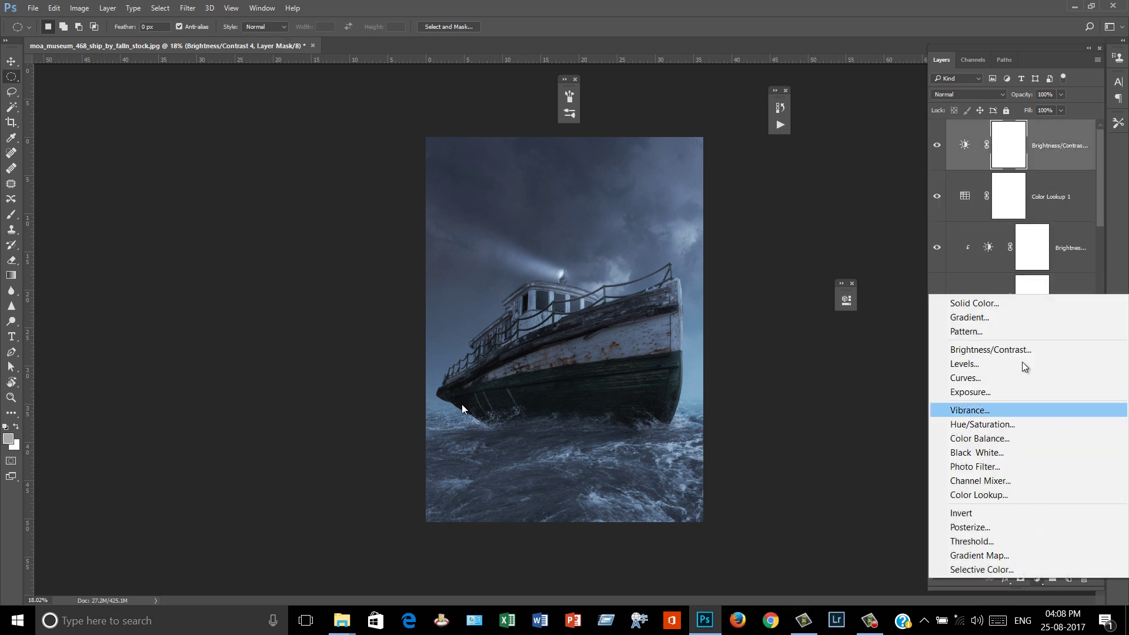
left_click(942, 351)
mouse_move(757, 361)
left_mouse_down()
mouse_move(729, 363)
mouse_move(787, 384)
mouse_move(739, 361)
left_mouse_up()
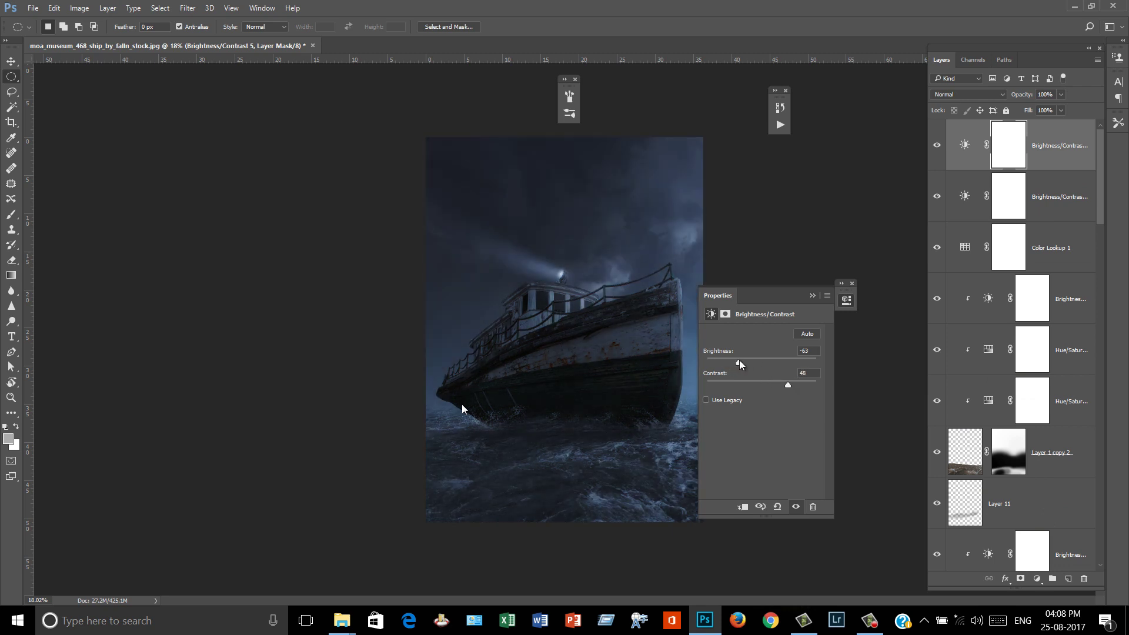
left_click(814, 296)
Mask the darkening adjustment with black-to-white radial gradients drawn from the bright sky above the bow toward the lower-left sea
scroll(650, 356, "up", 1)
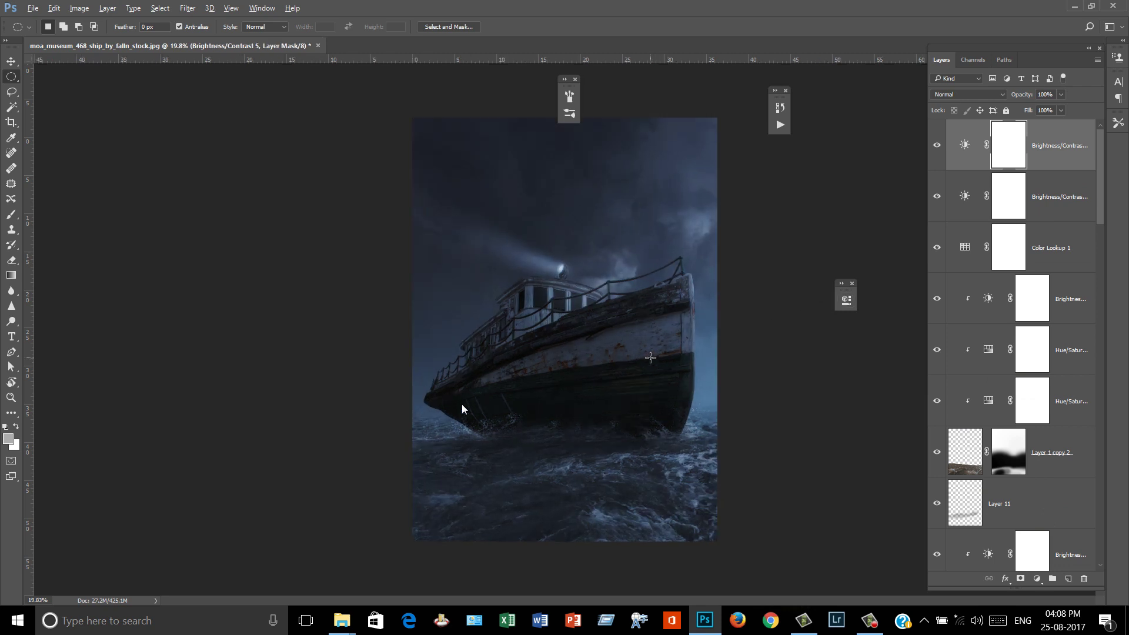
left_click(11, 275)
left_click_drag(685, 307, 337, 543)
left_click_drag(677, 259, 386, 527)
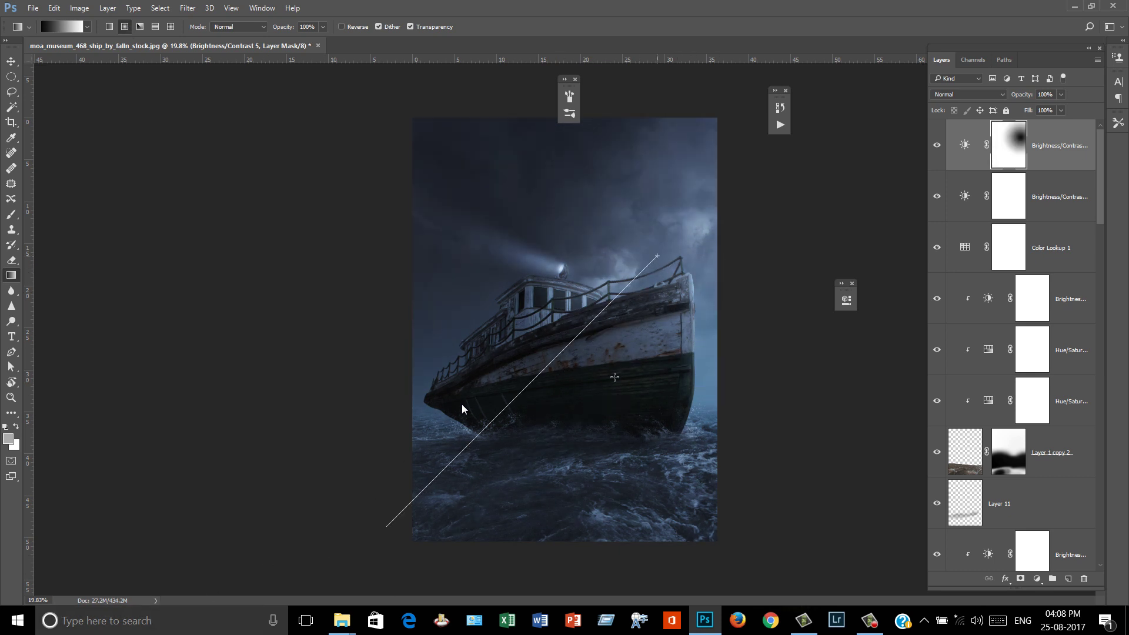
left_click_drag(687, 234, 555, 327)
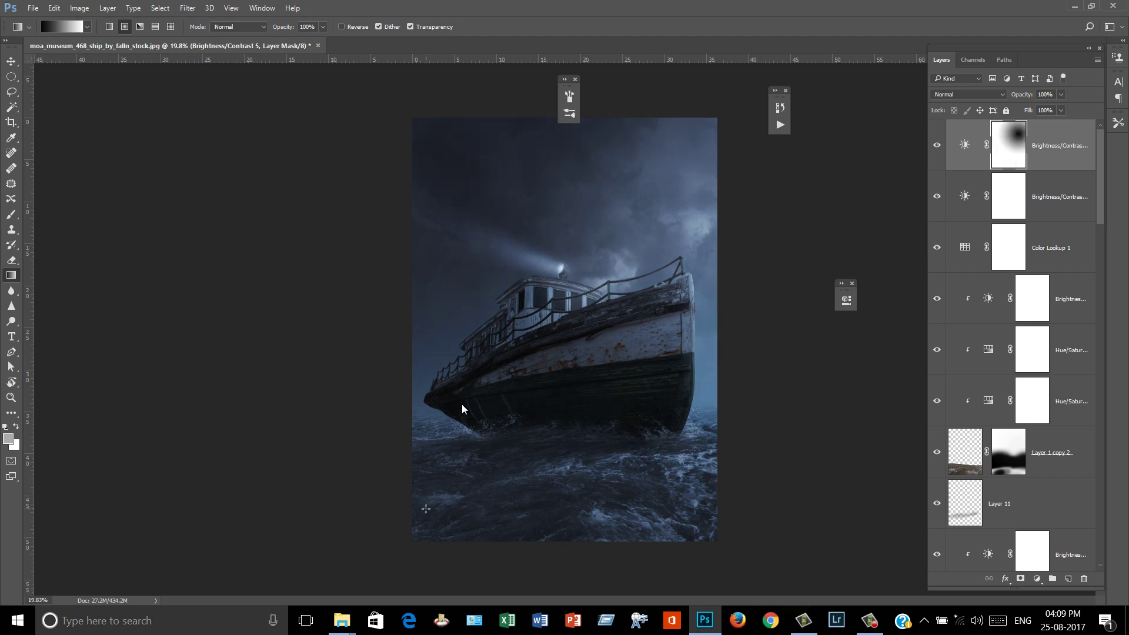